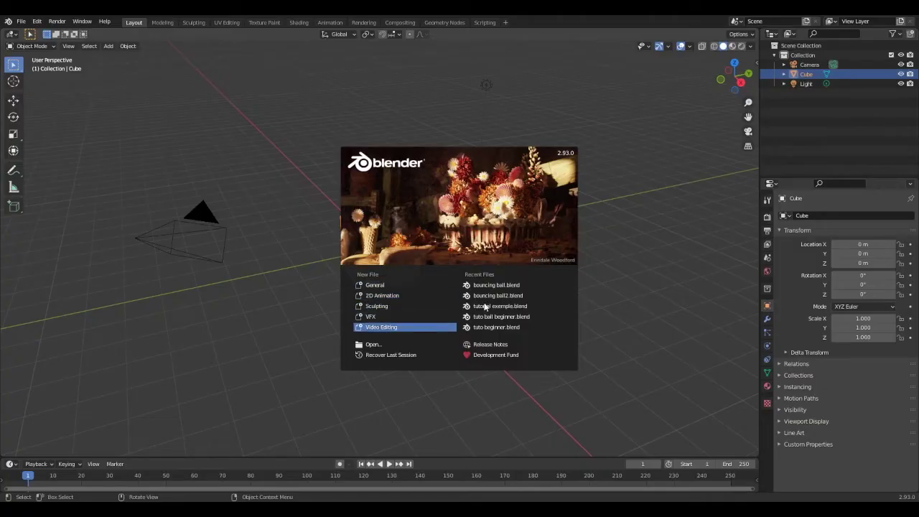
- Create a new 2D Animation grease pencil file from the File menu
{"action": "left_click", "coordinate": [388, 296]}
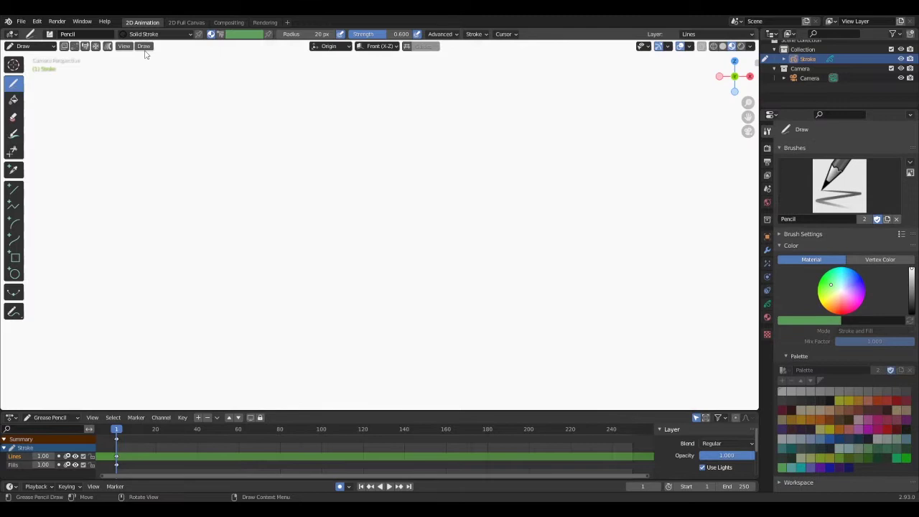
{"action": "left_click", "coordinate": [21, 21]}
{"action": "mouse_move", "coordinate": [33, 32]}
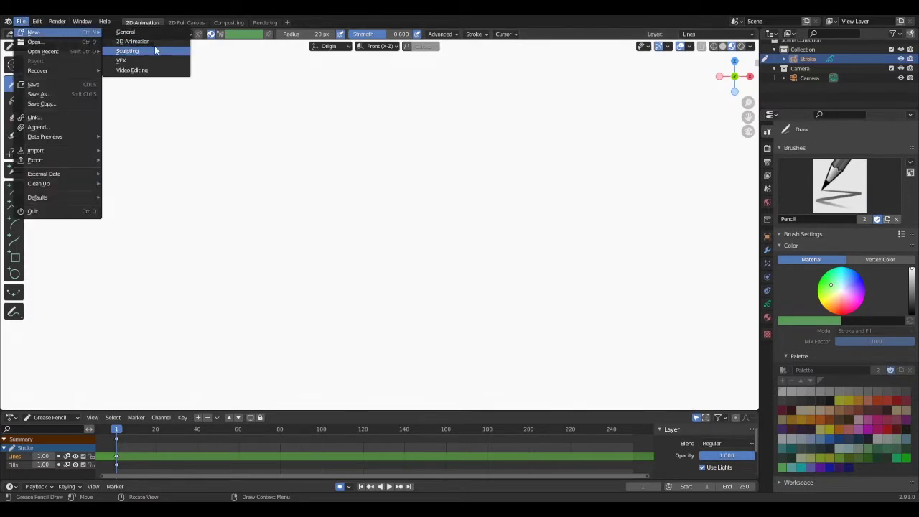
{"action": "left_click", "coordinate": [157, 41]}
- Turn on the on-screen keystroke display and centre it
{"action": "key", "text": "n"}
{"action": "left_click", "coordinate": [704, 73]}
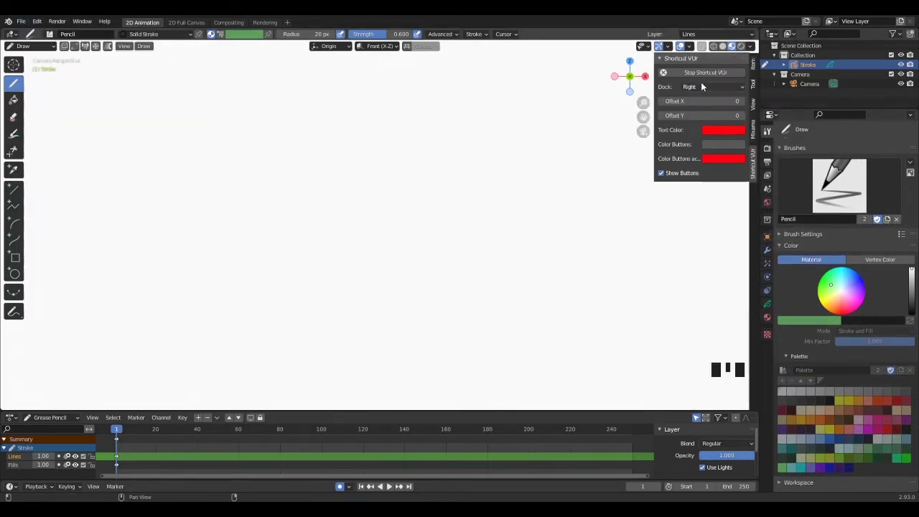
{"action": "left_click", "coordinate": [702, 87]}
{"action": "left_click", "coordinate": [693, 119]}
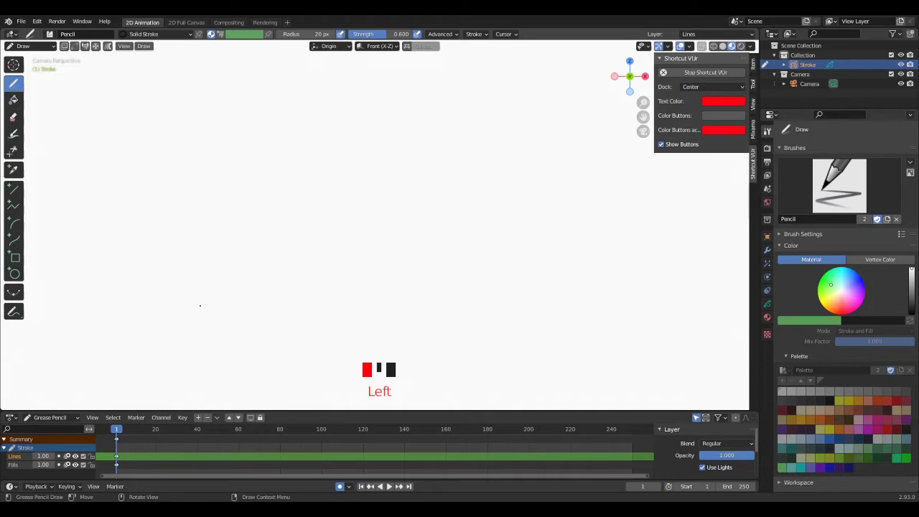
- Open the Preferences window to review the keymap settings
{"action": "left_click", "coordinate": [21, 21]}
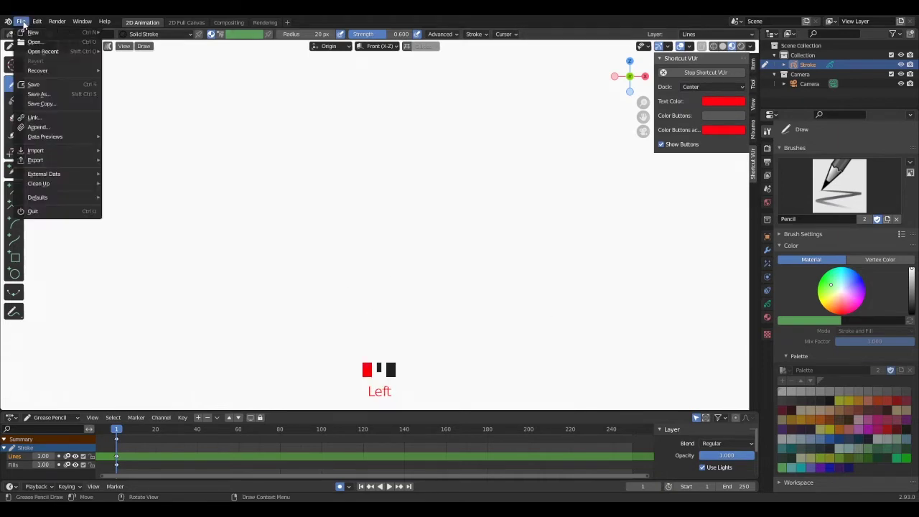
{"action": "mouse_move", "coordinate": [48, 26]}
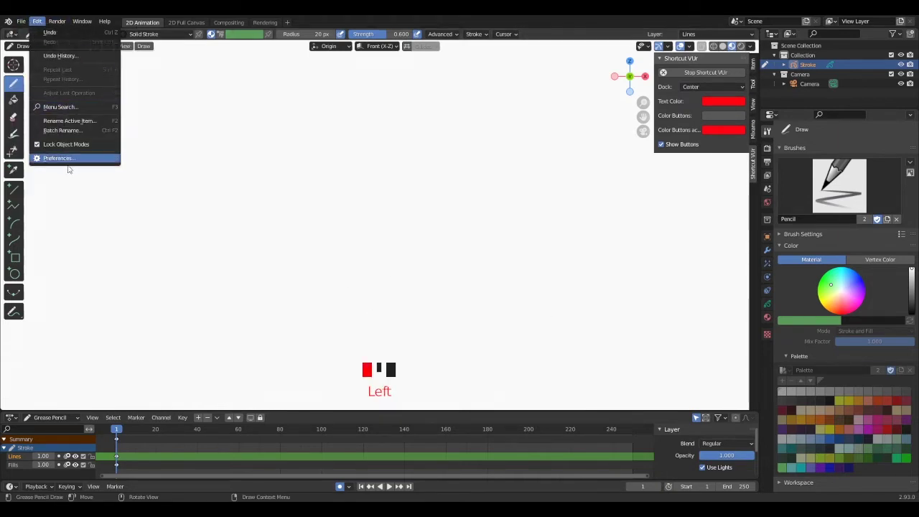
{"action": "left_click", "coordinate": [62, 159]}
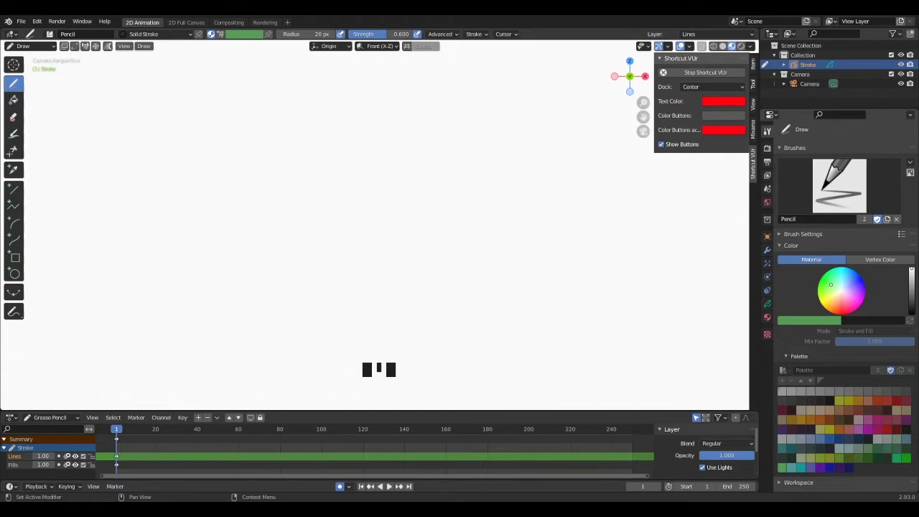
{"action": "scroll", "coordinate": [370, 206], "scroll_direction": "down", "scroll_amount": 4}
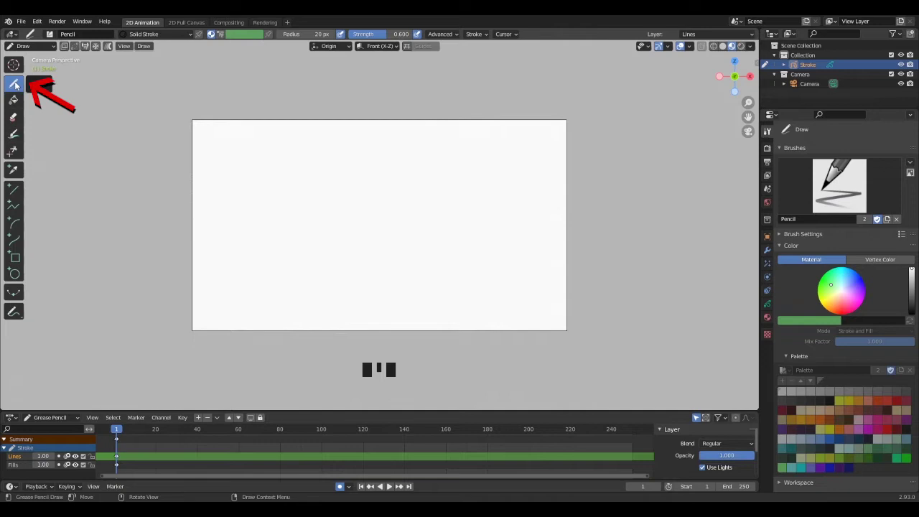
{"action": "mouse_move", "coordinate": [373, 188]}
{"action": "left_mouse_down"}
{"action": "mouse_move", "coordinate": [341, 172]}
{"action": "mouse_move", "coordinate": [460, 238]}
{"action": "mouse_move", "coordinate": [374, 252]}
{"action": "mouse_move", "coordinate": [407, 271]}
{"action": "mouse_move", "coordinate": [337, 216]}
{"action": "mouse_move", "coordinate": [403, 237]}
{"action": "left_mouse_up"}
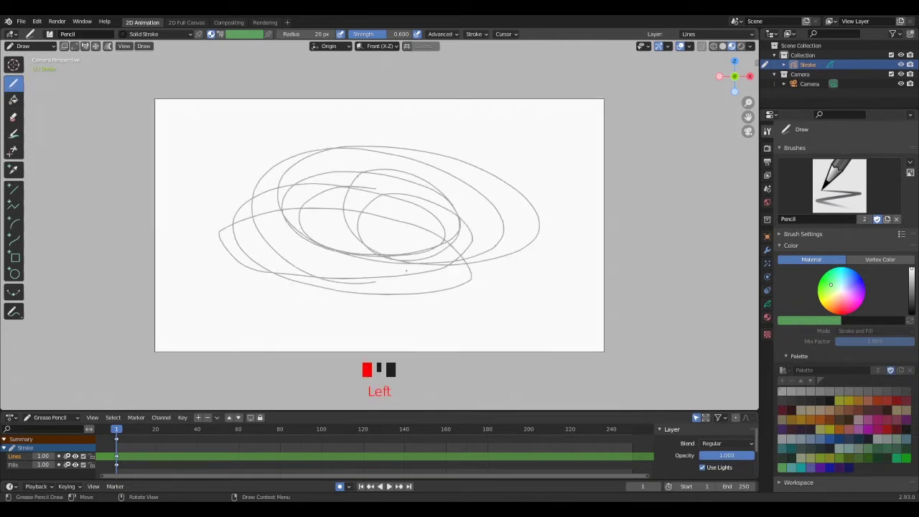
{"action": "mouse_move", "coordinate": [402, 237]}
{"action": "middle_mouse_down"}
{"action": "mouse_move", "coordinate": [345, 260]}
{"action": "mouse_move", "coordinate": [339, 237]}
{"action": "mouse_move", "coordinate": [359, 248]}
{"action": "middle_mouse_up"}
{"action": "scroll", "coordinate": [339, 237], "scroll_direction": "down", "scroll_amount": 3}
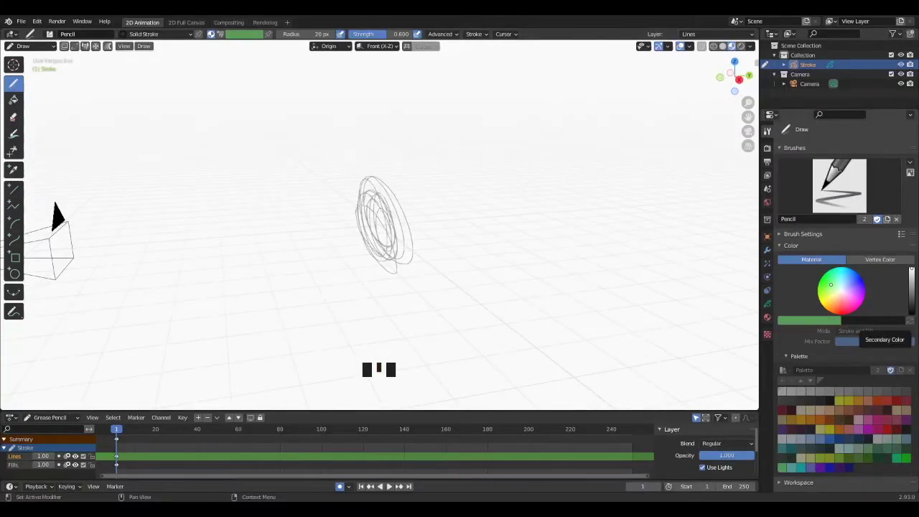
{"action": "middle_click_drag", "start_coordinate": [304, 215], "coordinate": [370, 223]}
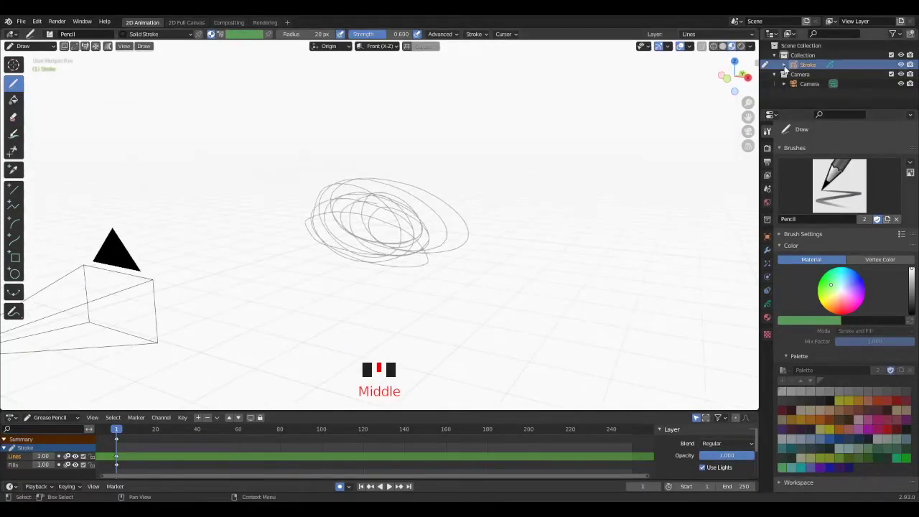
{"action": "left_click", "coordinate": [808, 84]}
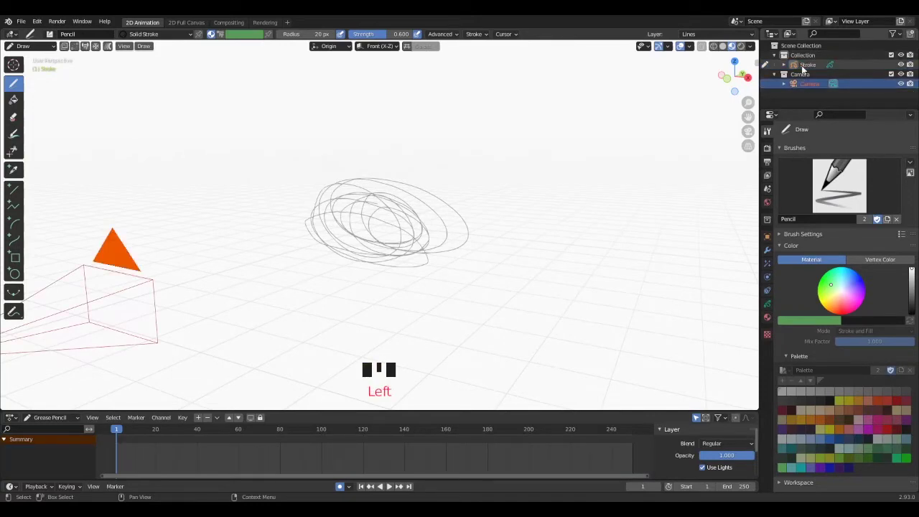
{"action": "left_click", "coordinate": [804, 84]}
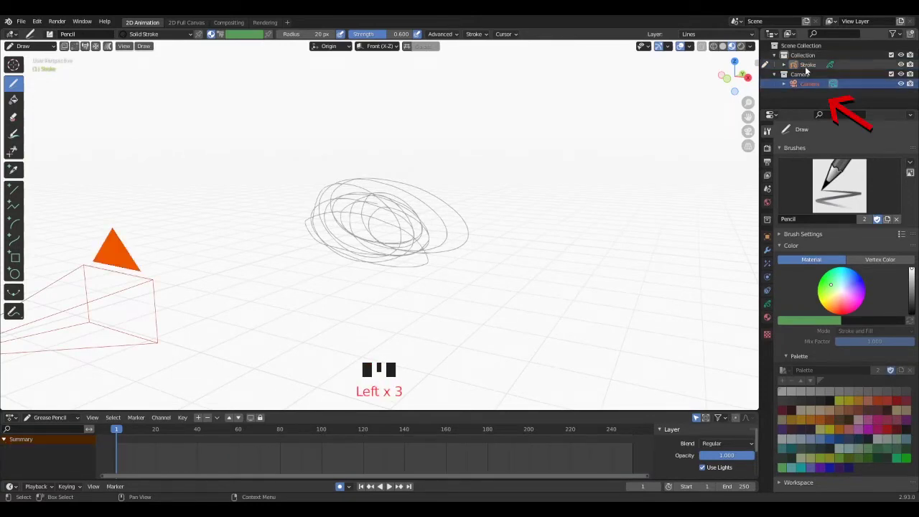
{"action": "left_click", "coordinate": [806, 64]}
{"action": "middle_click_drag", "start_coordinate": [580, 156], "coordinate": [285, 236]}
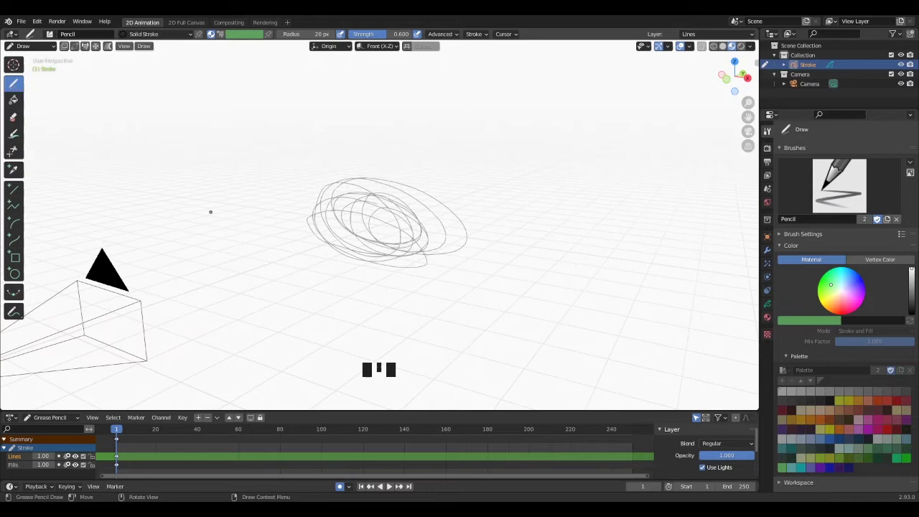
{"action": "key", "text": "KP_0"}
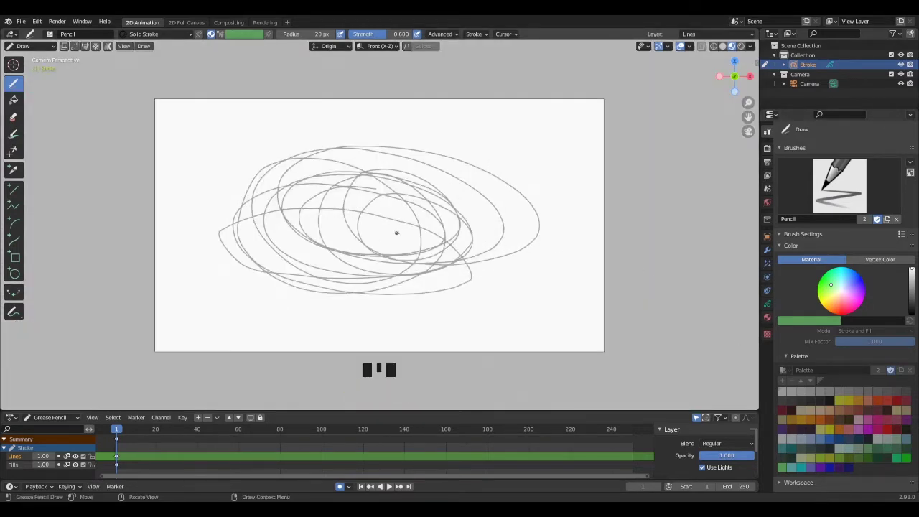
{"action": "mouse_move", "coordinate": [317, 248]}
{"action": "middle_mouse_down", "text": "shift"}
{"action": "mouse_move", "coordinate": [499, 246]}
{"action": "mouse_move", "coordinate": [314, 182]}
{"action": "mouse_move", "coordinate": [186, 230]}
{"action": "mouse_move", "coordinate": [392, 194]}
{"action": "mouse_move", "coordinate": [257, 203]}
{"action": "mouse_move", "coordinate": [538, 374]}
{"action": "mouse_move", "coordinate": [424, 163]}
{"action": "mouse_move", "coordinate": [237, 237]}
{"action": "mouse_move", "coordinate": [401, 249]}
{"action": "mouse_move", "coordinate": [317, 254]}
{"action": "middle_mouse_up", "text": "shift"}
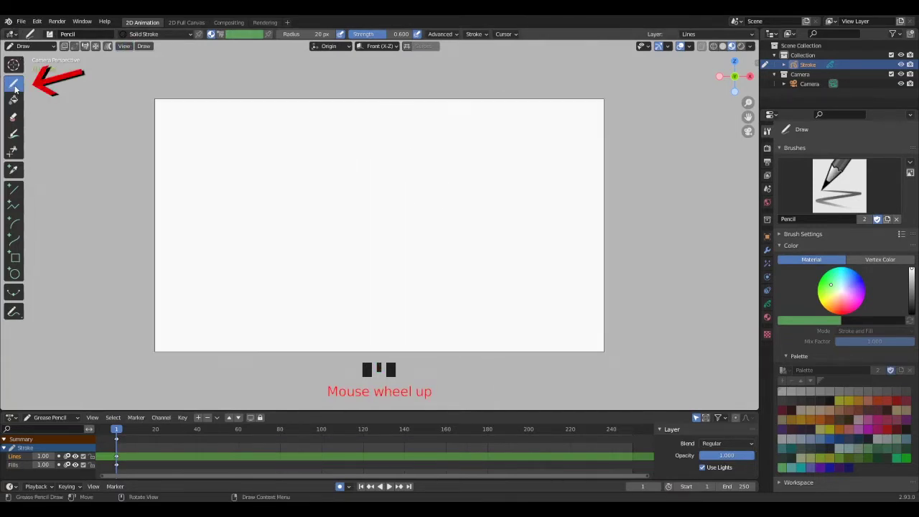
- Choose the Draw tool with the Pen brush at a 50 px radius
{"action": "left_click", "coordinate": [16, 89]}
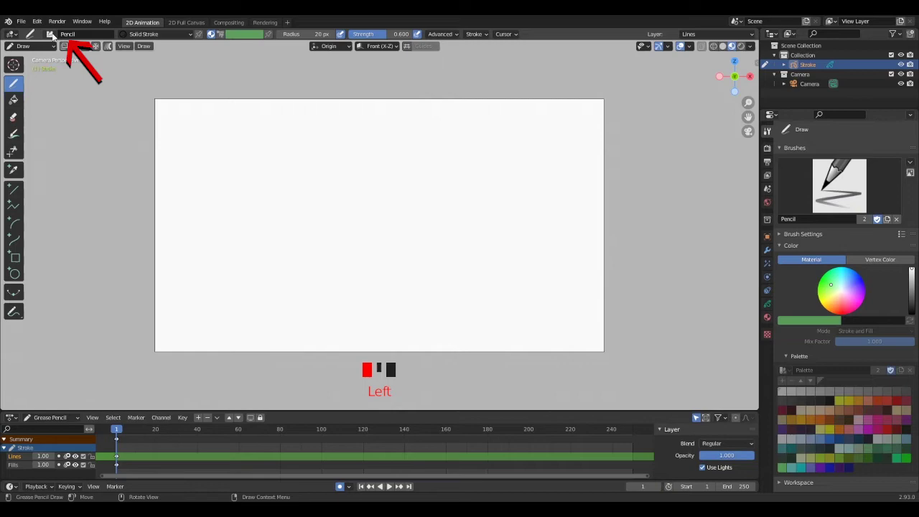
{"action": "left_click", "coordinate": [52, 35]}
{"action": "left_click", "coordinate": [256, 66]}
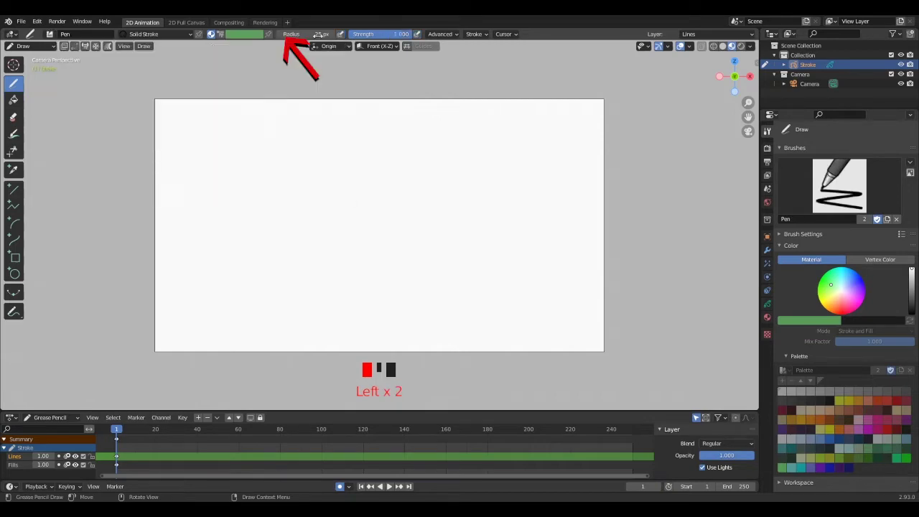
{"action": "left_click", "coordinate": [307, 34]}
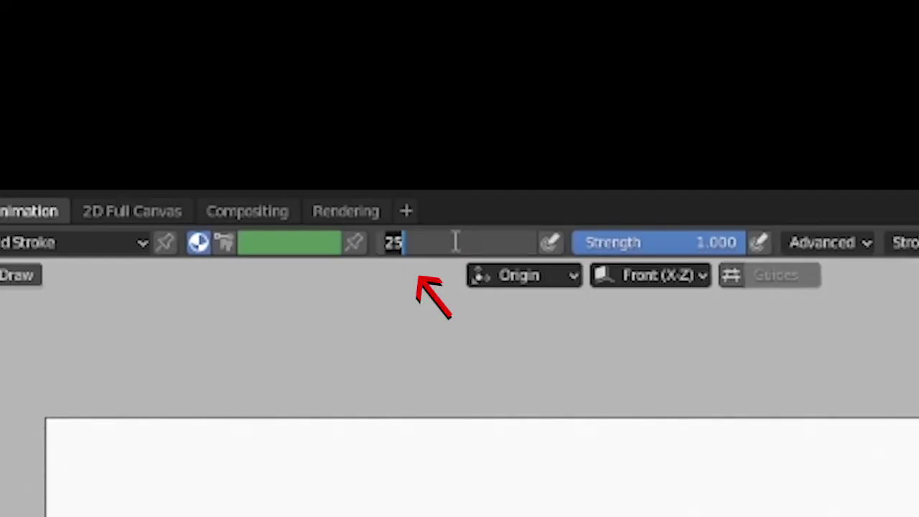
{"action": "type", "text": "50"}
{"action": "key", "text": "Return"}
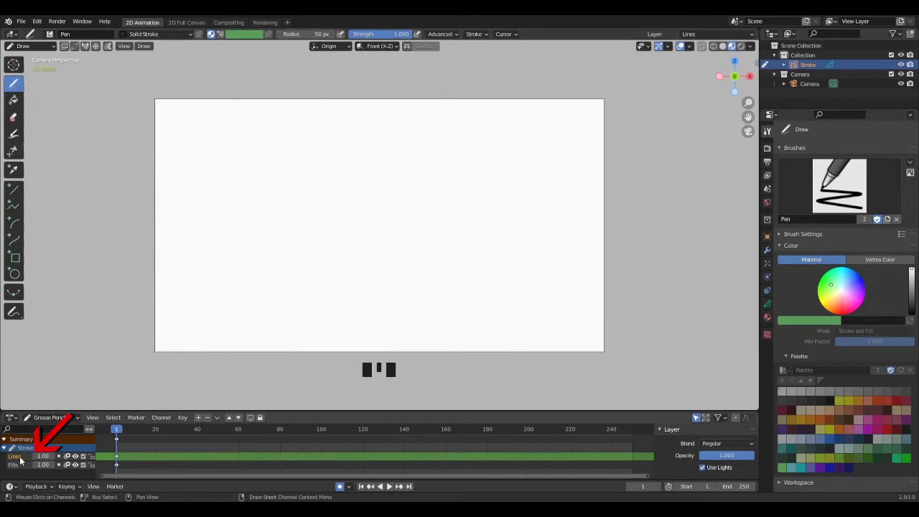
- Rename the Fills layer to Floor and the Lines layer to Ball
{"action": "double_click", "coordinate": [18, 465]}
{"action": "type", "text": "Flo"}
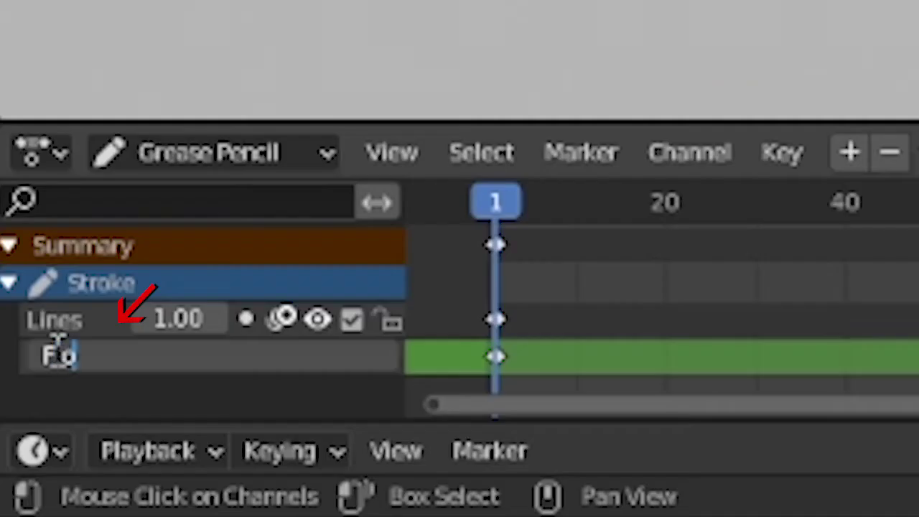
{"action": "type", "text": "or"}
{"action": "double_click", "coordinate": [71, 316]}
{"action": "type", "text": "Ball"}
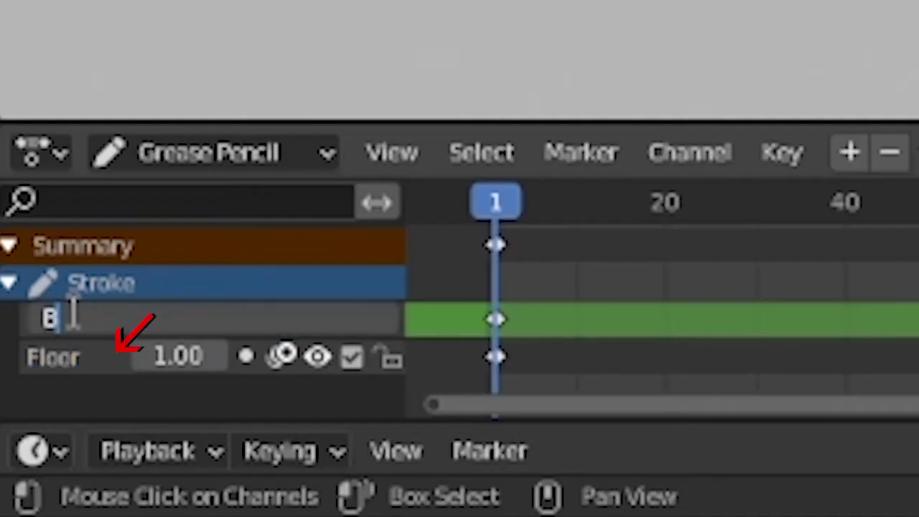
{"action": "key", "text": "Return"}
- Set the animation's end frame to 24
{"action": "double_click", "coordinate": [727, 487]}
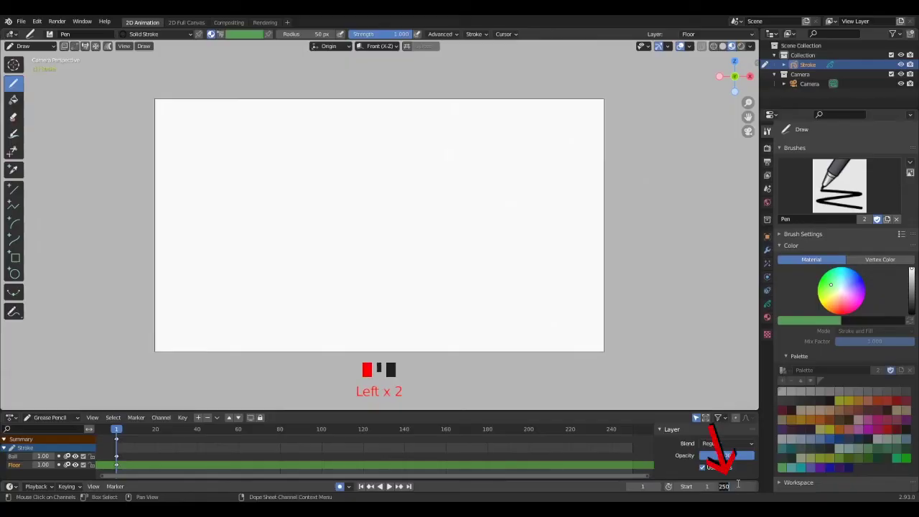
{"action": "type", "text": "24"}
{"action": "key", "text": "Return"}
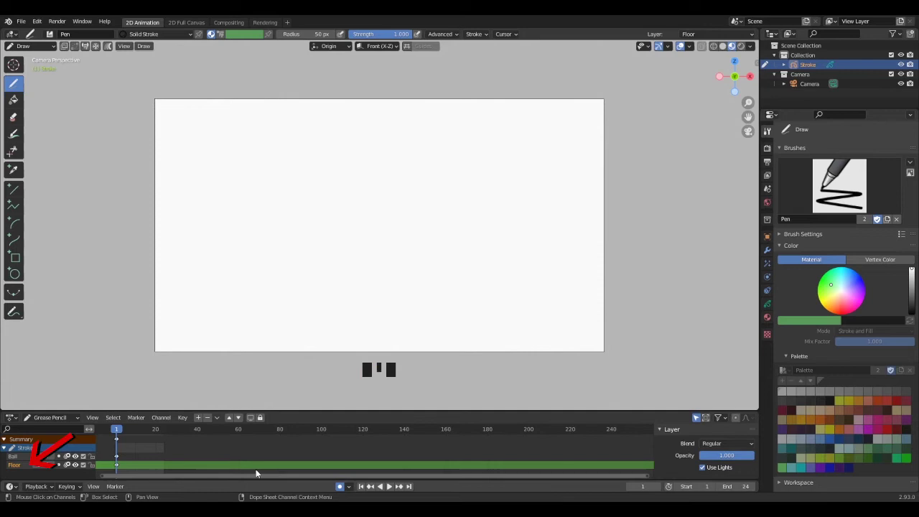
- Draw a horizontal floor line near the frame bottom and lock the Floor layer
{"action": "left_click", "coordinate": [14, 188]}
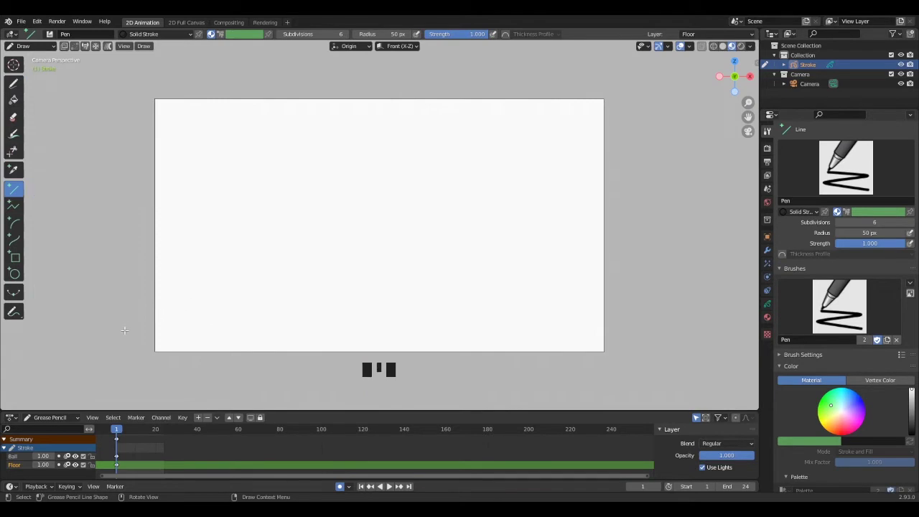
{"action": "mouse_move", "coordinate": [126, 324]}
{"action": "left_mouse_down"}
{"action": "mouse_move", "coordinate": [529, 306]}
{"action": "mouse_move", "coordinate": [639, 323]}
{"action": "left_mouse_up"}
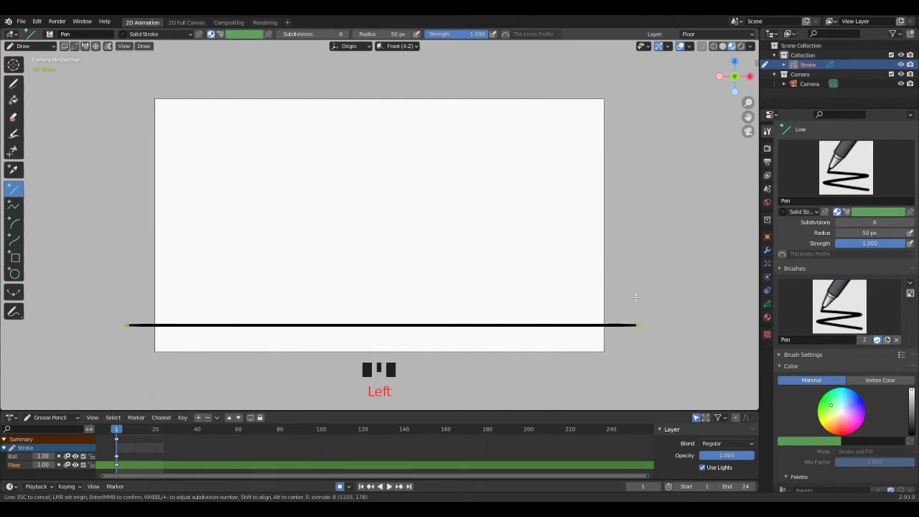
{"action": "key", "text": "Return"}
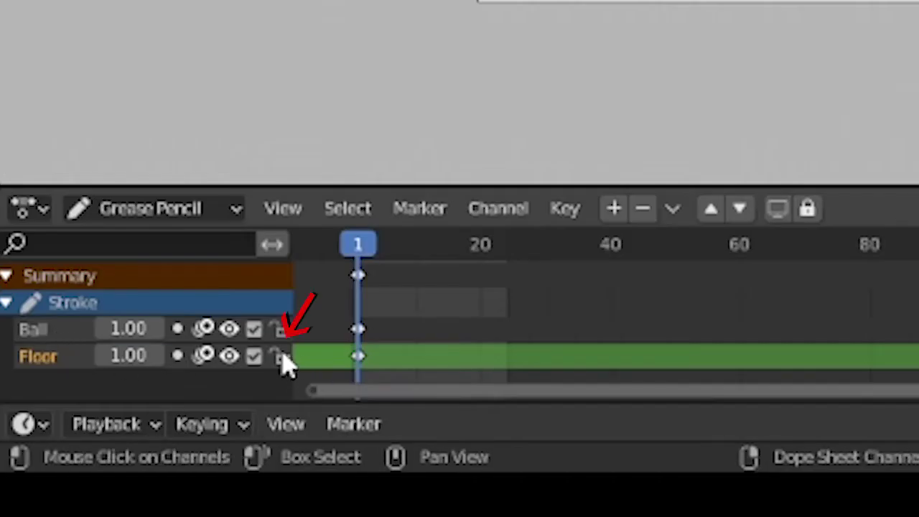
{"action": "left_click", "coordinate": [91, 465]}
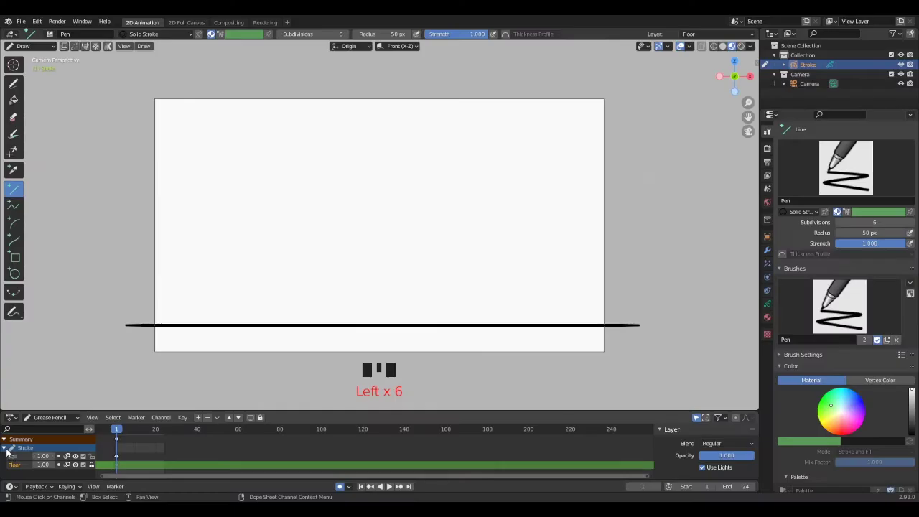
- On the Ball layer, draw a circle near the top centre, then jump to frame 11
{"action": "left_click", "coordinate": [12, 457]}
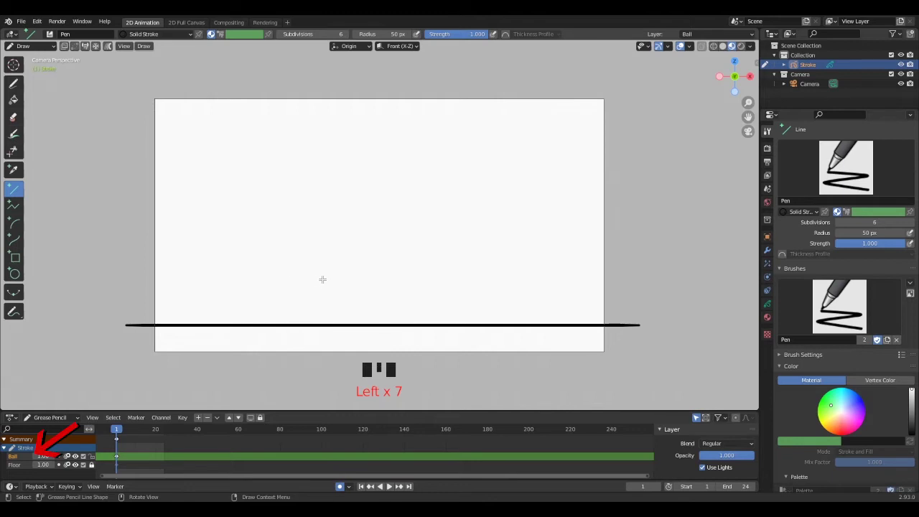
{"action": "left_click", "coordinate": [14, 273]}
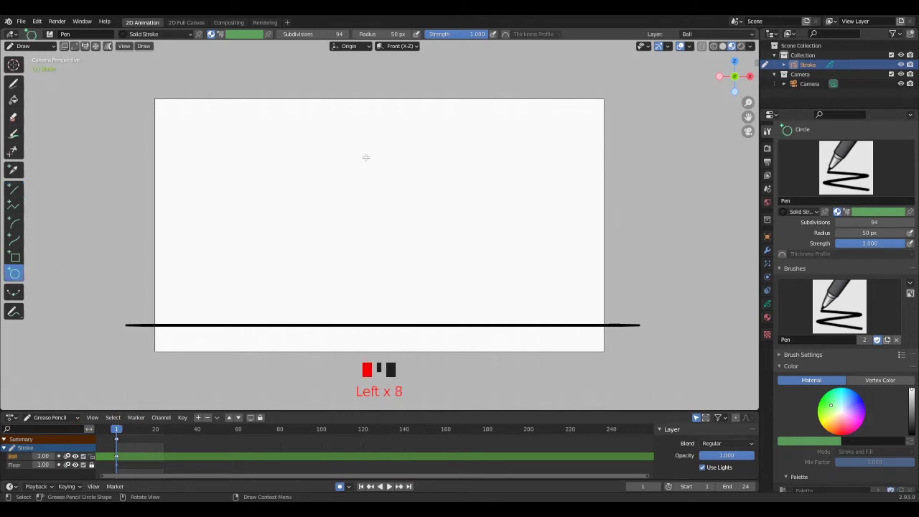
{"action": "left_click_drag", "start_coordinate": [362, 153], "coordinate": [403, 180]}
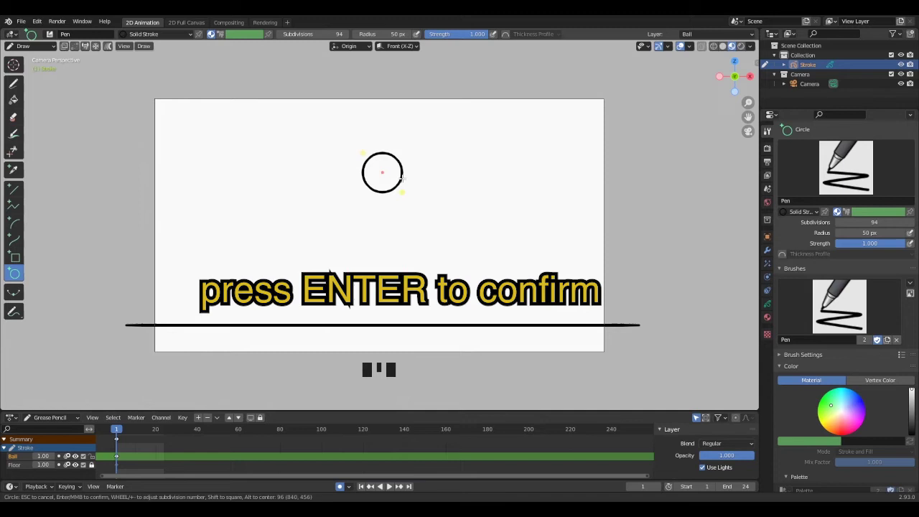
{"action": "key", "text": "Return"}
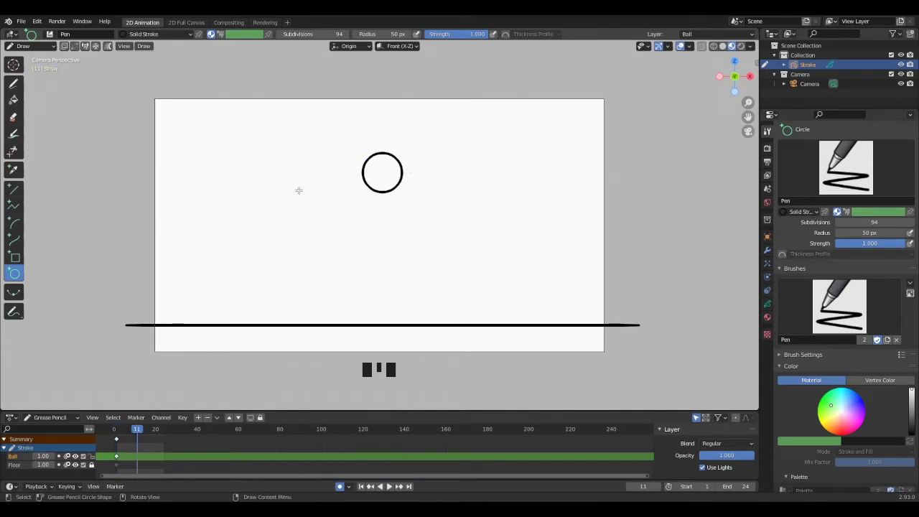
{"action": "key", "text": "Right"}
{"action": "key", "text": "Right"}
{"action": "key", "text": "Right"}
{"action": "key", "text": "Right"}
{"action": "key", "text": "Right"}
{"action": "key", "text": "Right"}
{"action": "key", "text": "Right"}
{"action": "key", "text": "Right"}
{"action": "key", "text": "Right"}
{"action": "key", "text": "Right"}
- Enter Edit Mode with lasso selection in Points select mode
{"action": "key", "text": "Tab"}
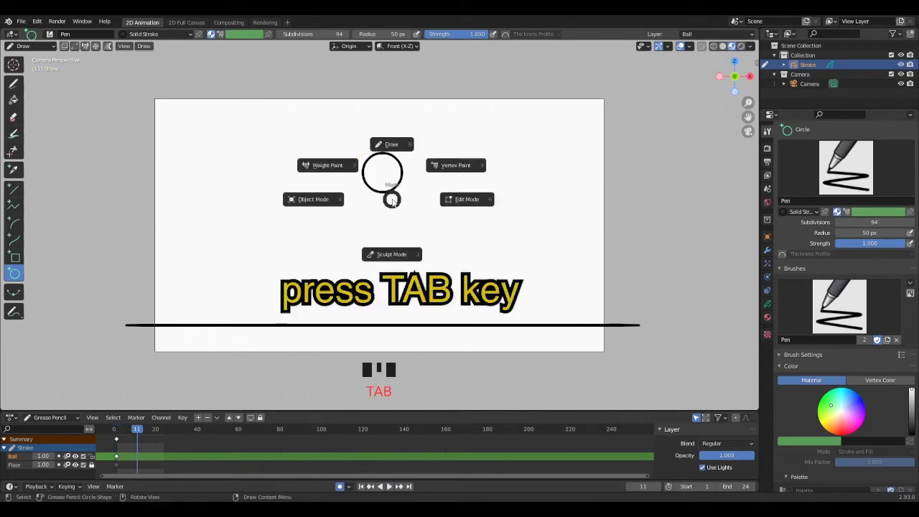
{"action": "left_click", "coordinate": [468, 204]}
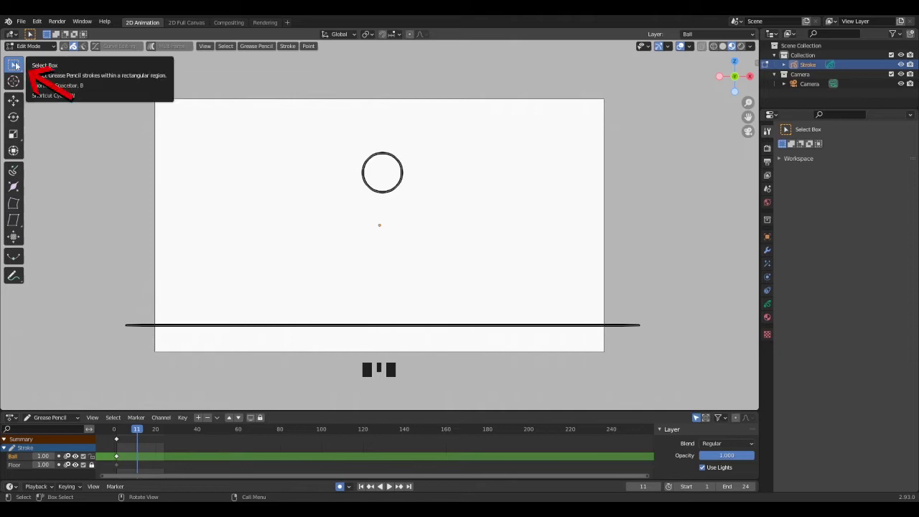
{"action": "left_click_drag", "start_coordinate": [16, 66], "coordinate": [51, 126]}
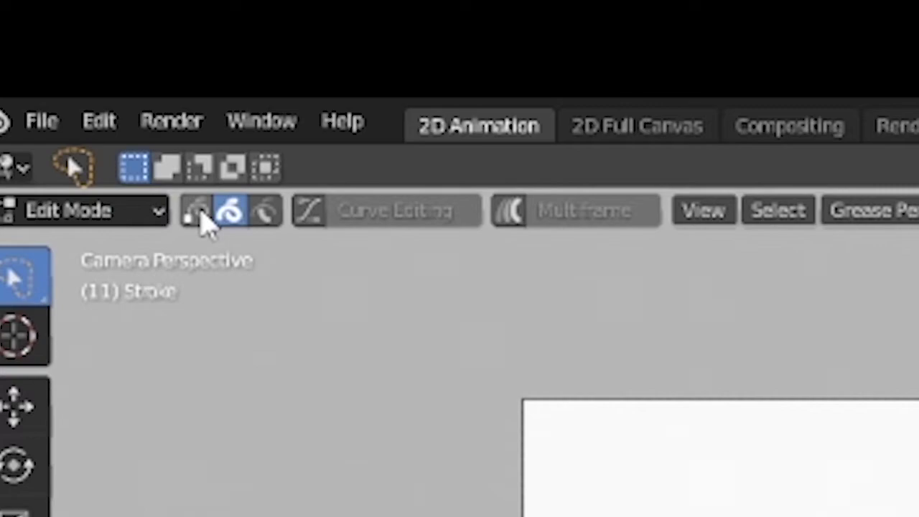
{"action": "left_click", "coordinate": [65, 47]}
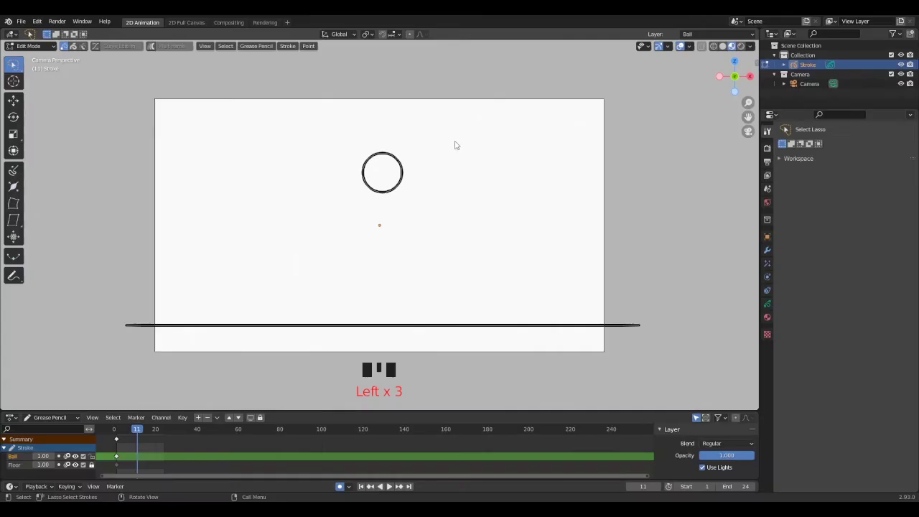
- Lasso all points of the circle and test moving it with G
{"action": "mouse_move", "coordinate": [456, 144]}
{"action": "left_mouse_down"}
{"action": "mouse_move", "coordinate": [357, 220]}
{"action": "mouse_move", "coordinate": [463, 169]}
{"action": "left_mouse_up"}
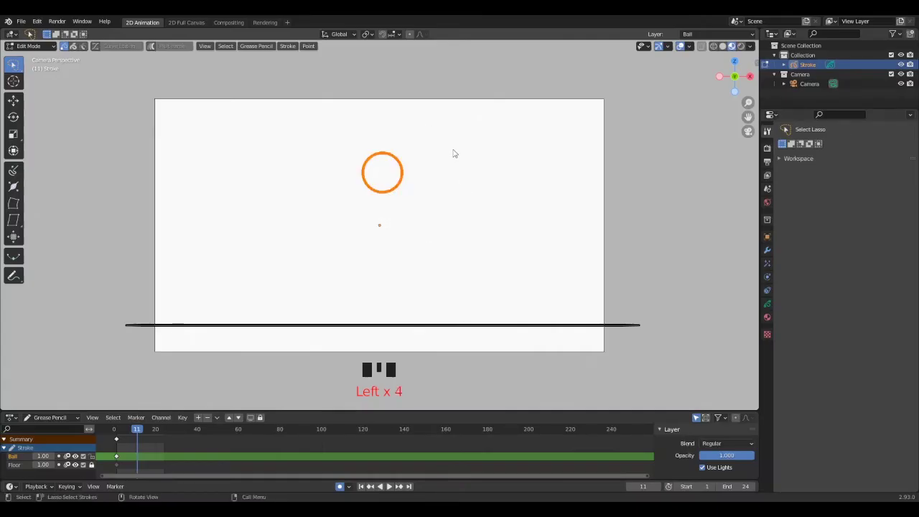
{"action": "key", "text": "g"}
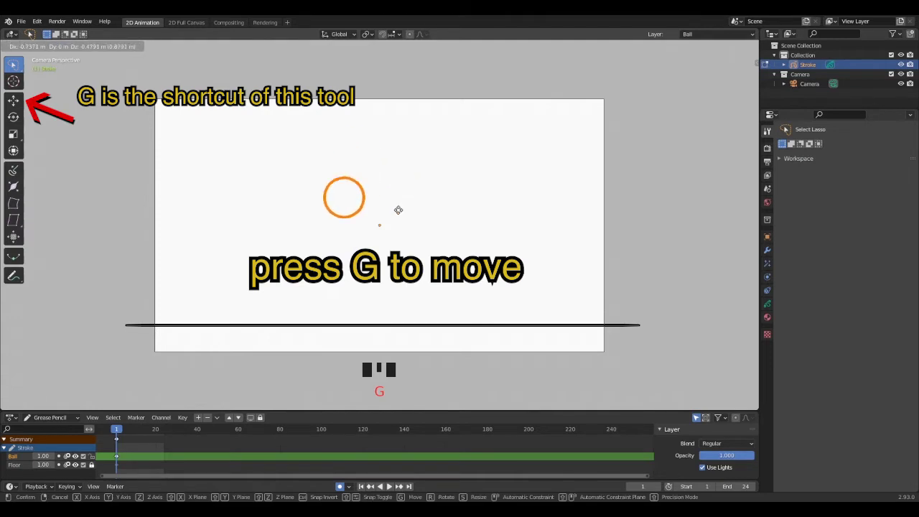
{"action": "key", "text": "g"}
{"action": "left_click", "coordinate": [396, 181]}
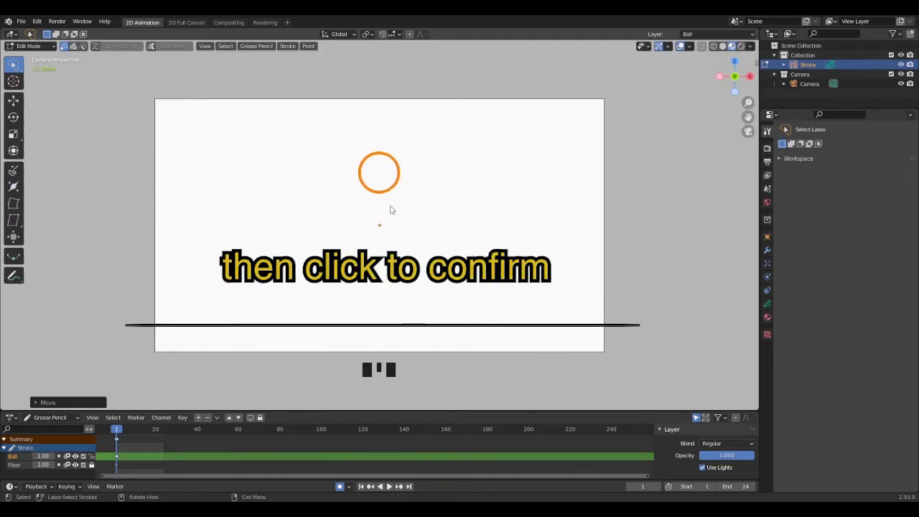
- Scrub from frame 1 to frame 11 and begin moving the ball vertically with G then Z
{"action": "left_click", "coordinate": [117, 429]}
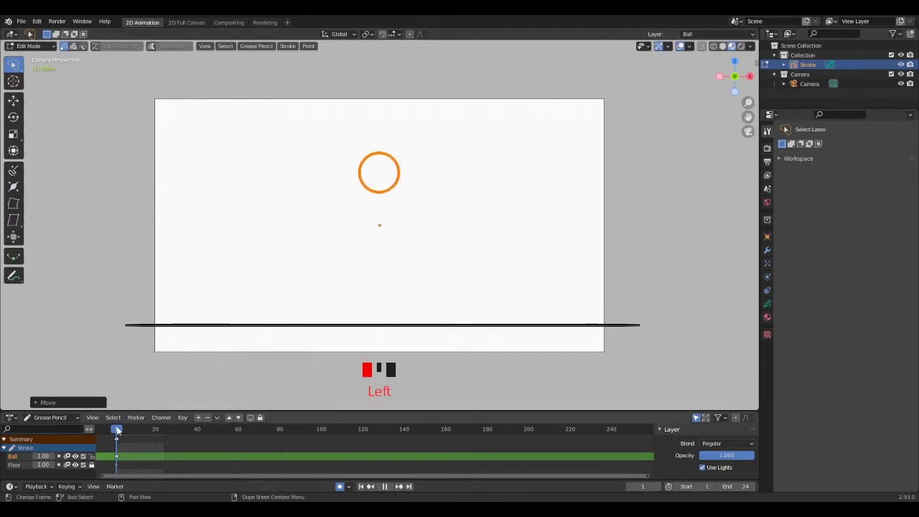
{"action": "left_click_drag", "start_coordinate": [117, 429], "coordinate": [136, 440]}
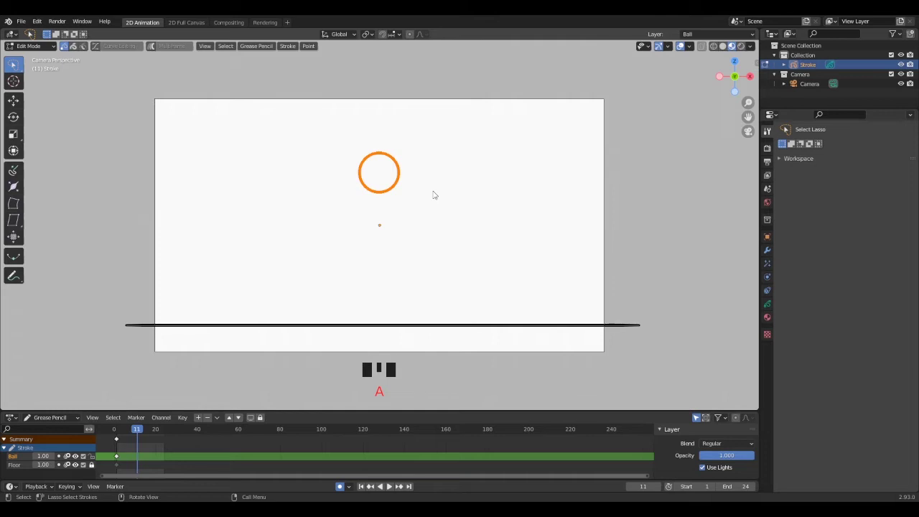
{"action": "key", "text": "g"}
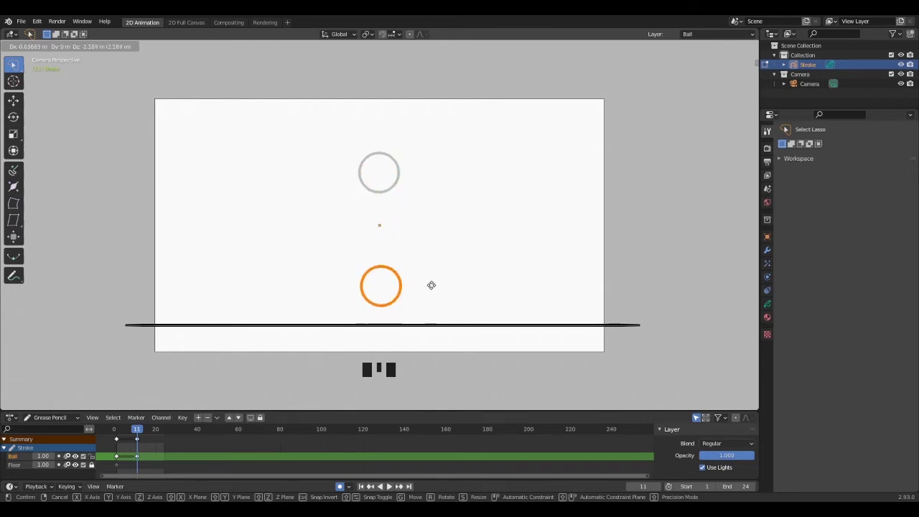
{"action": "key", "text": "z"}
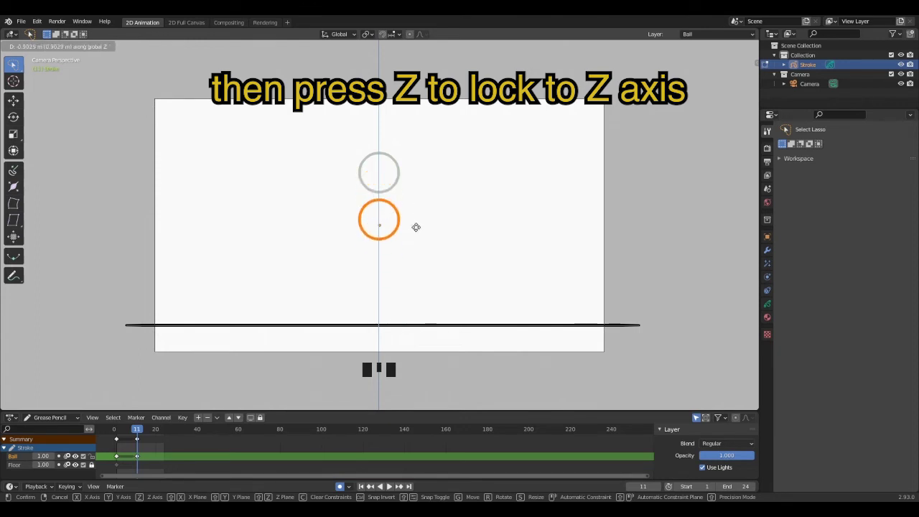
- Set the ball down on the floor line and deselect it
{"action": "left_click", "coordinate": [397, 318]}
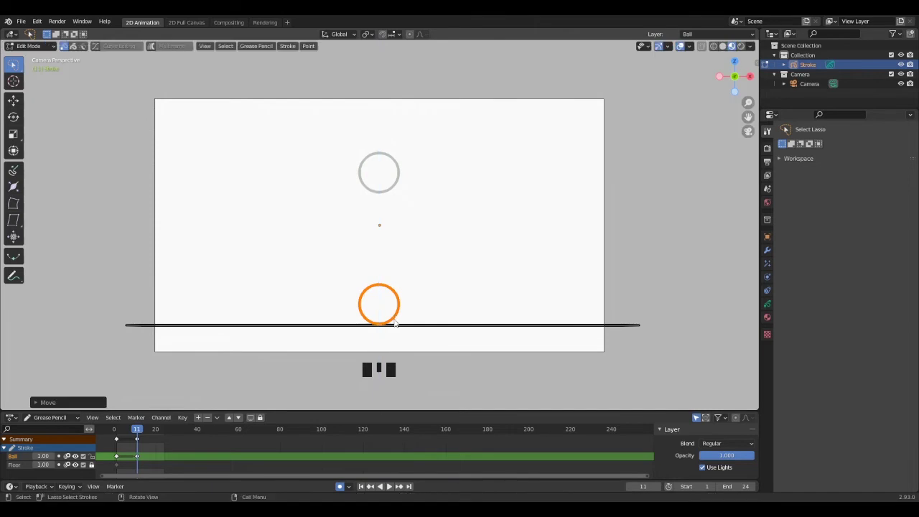
{"action": "left_click_drag", "start_coordinate": [152, 433], "coordinate": [165, 440]}
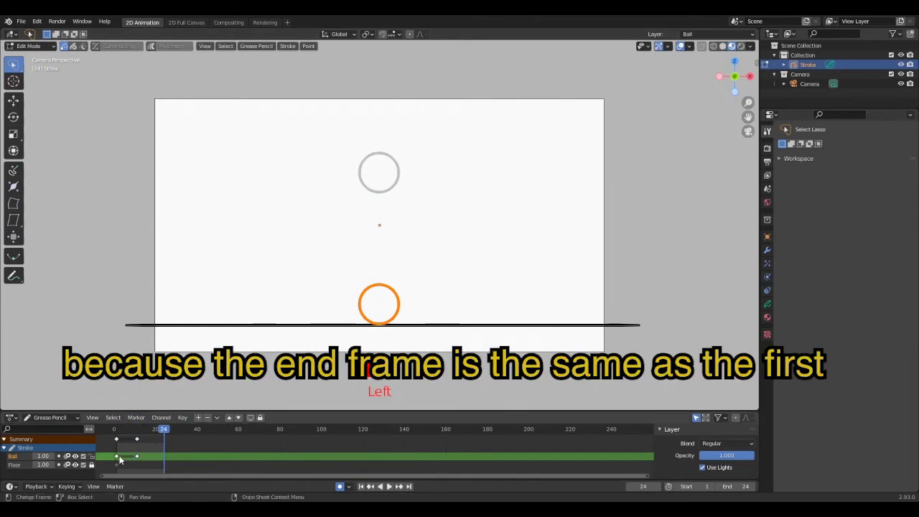
{"action": "left_click", "coordinate": [427, 284]}
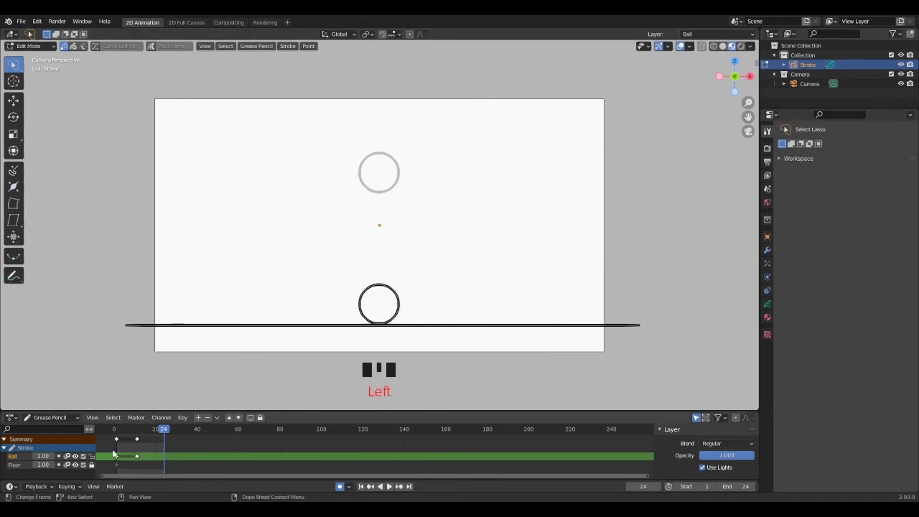
- Duplicate the frame-1 keyframe to frame 24, then return to frame 1
{"action": "double_click", "coordinate": [117, 457]}
{"action": "key", "text": "shift+d"}
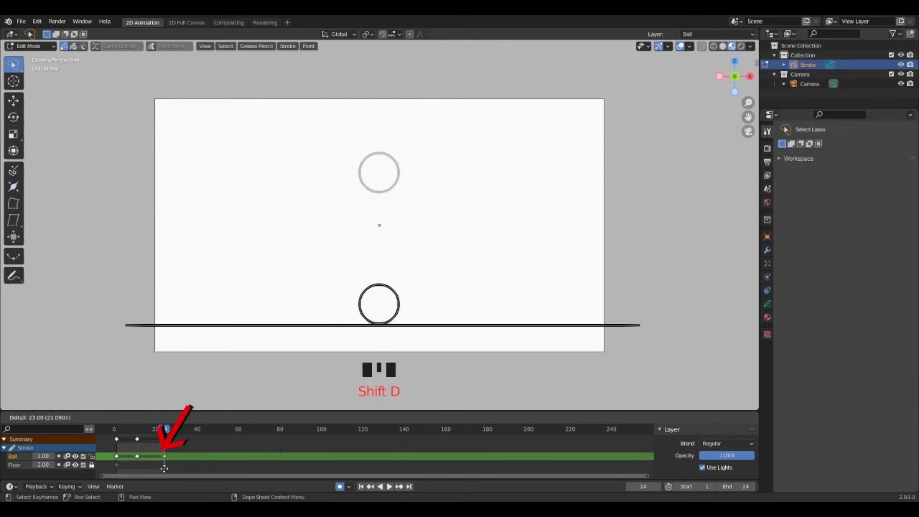
{"action": "left_click", "coordinate": [164, 468]}
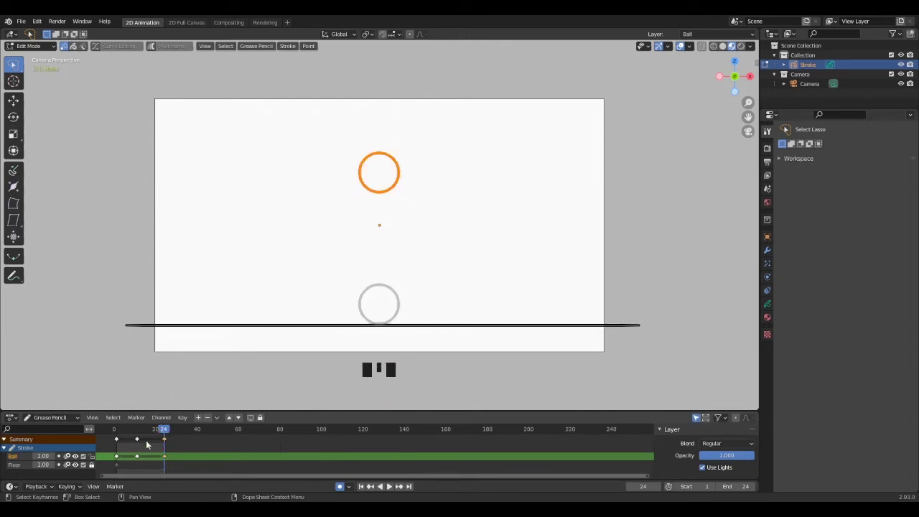
{"action": "left_click", "coordinate": [138, 440]}
{"action": "left_click", "coordinate": [147, 443]}
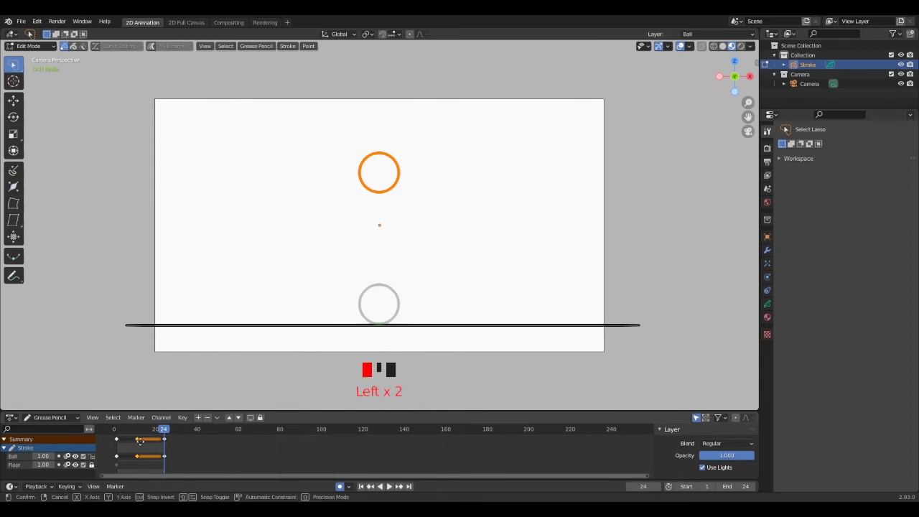
{"action": "left_click", "coordinate": [117, 429]}
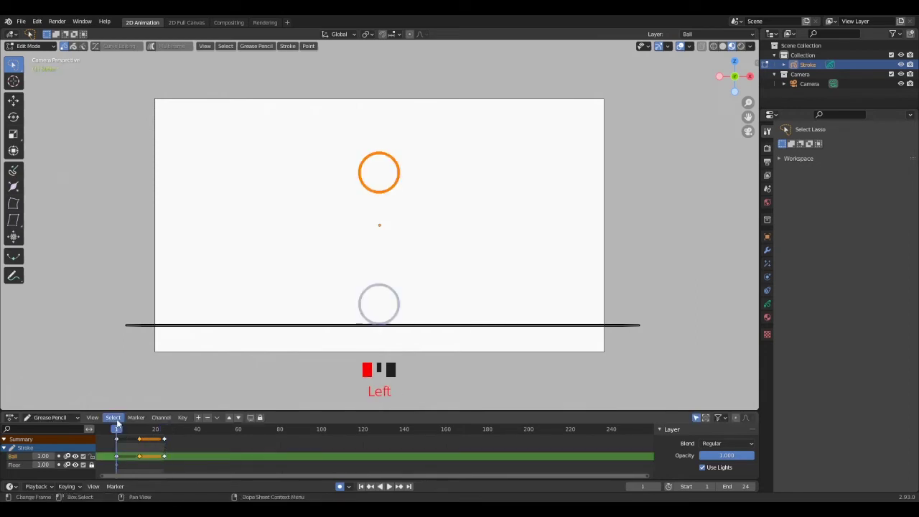
- At frame 3, select the top circle and lower it slightly along Z
{"action": "left_click", "coordinate": [494, 188]}
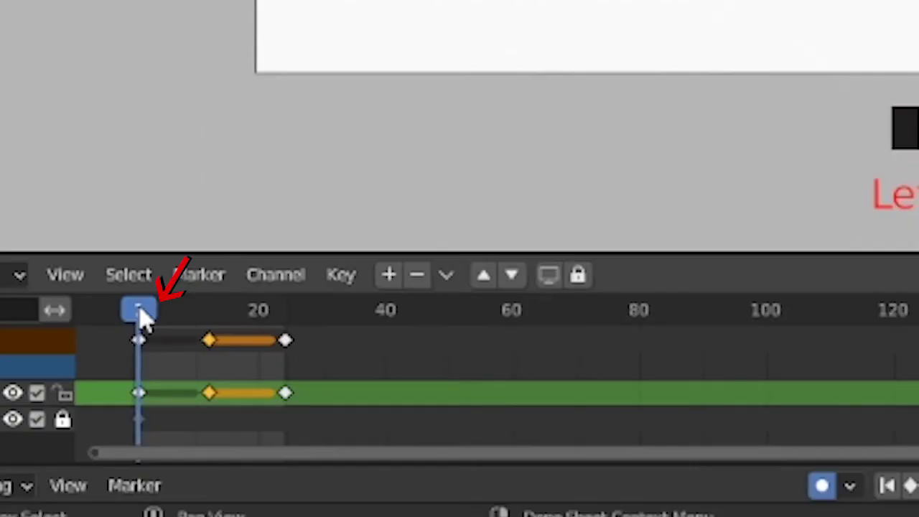
{"action": "left_click_drag", "start_coordinate": [117, 430], "coordinate": [122, 432]}
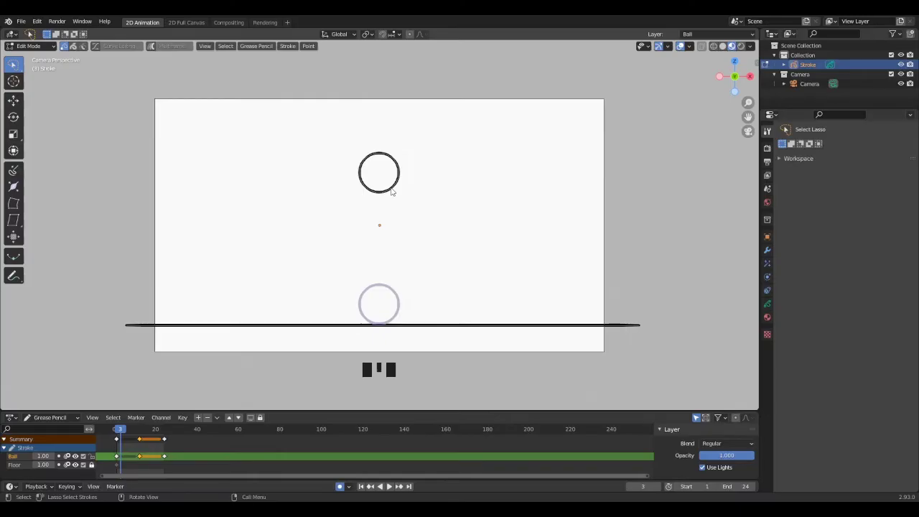
{"action": "left_click", "coordinate": [392, 191]}
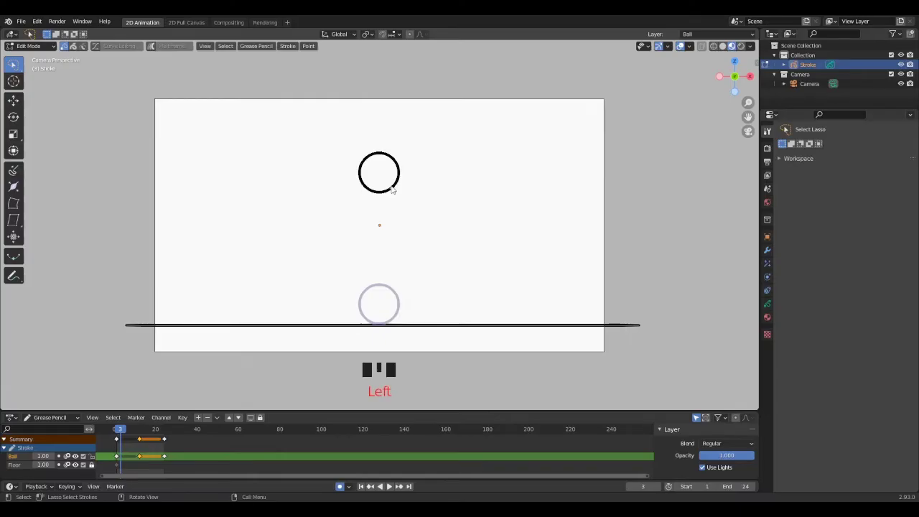
{"action": "mouse_move", "coordinate": [429, 153]}
{"action": "left_mouse_down"}
{"action": "mouse_move", "coordinate": [324, 139]}
{"action": "mouse_move", "coordinate": [428, 208]}
{"action": "mouse_move", "coordinate": [427, 182]}
{"action": "left_mouse_up"}
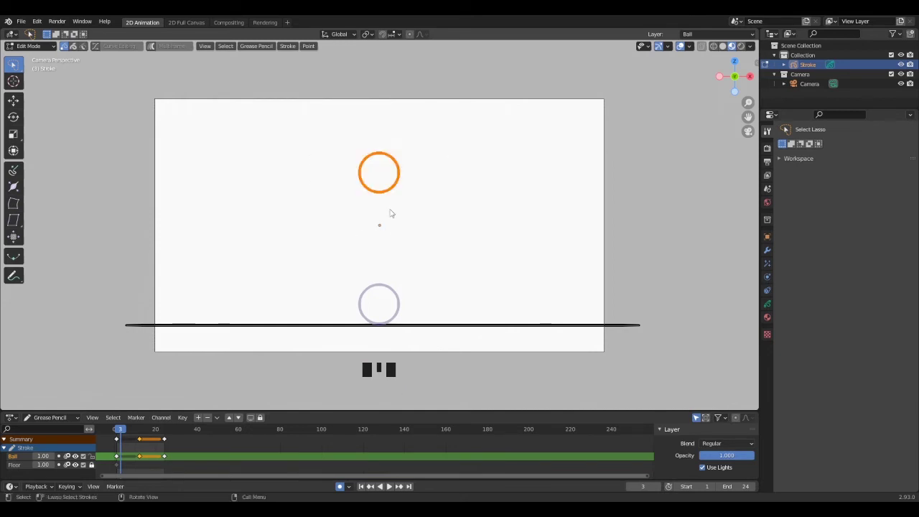
{"action": "key", "text": "g"}
{"action": "key", "text": "z"}
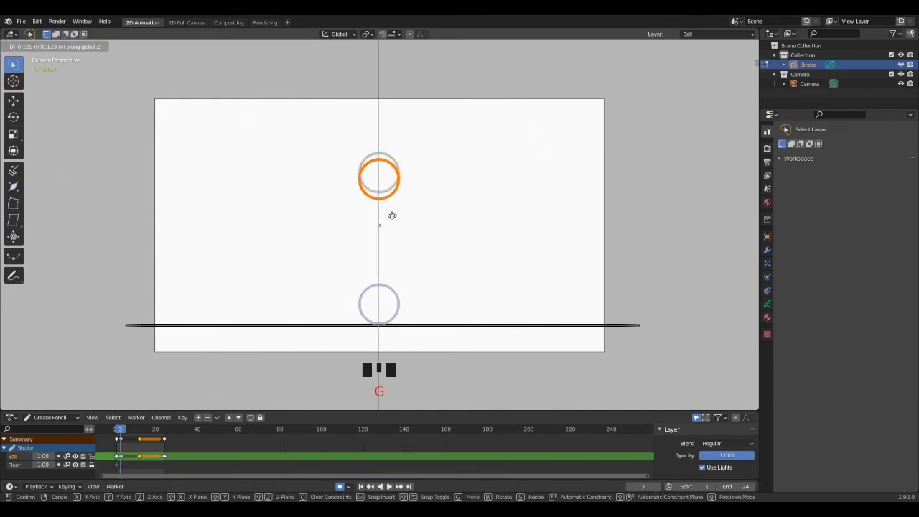
{"action": "left_click", "coordinate": [392, 218]}
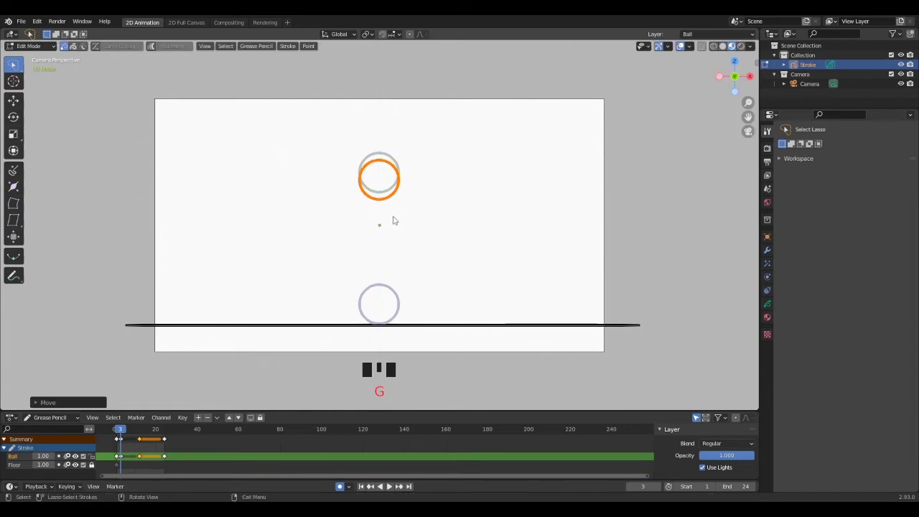
- Lower the ball progressively further at frames 5 and 7
{"action": "left_click", "coordinate": [123, 430]}
{"action": "left_click", "coordinate": [126, 435]}
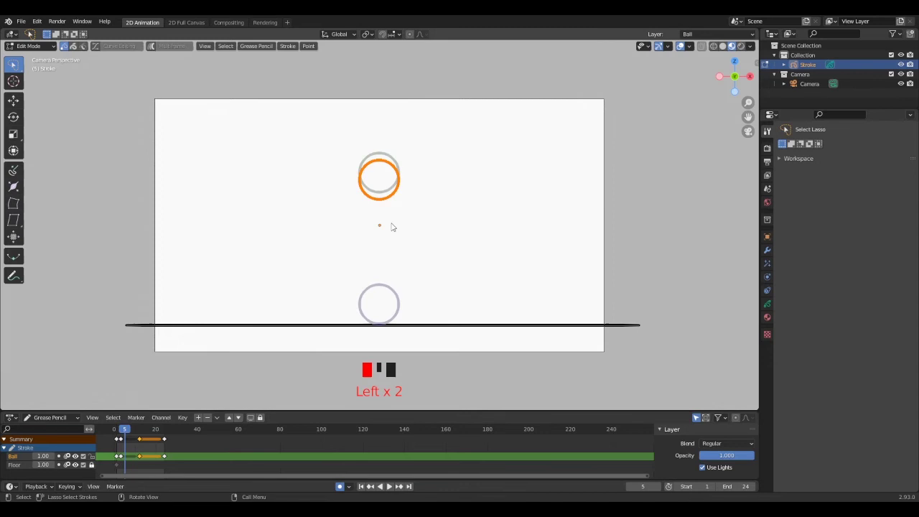
{"action": "key", "text": "g"}
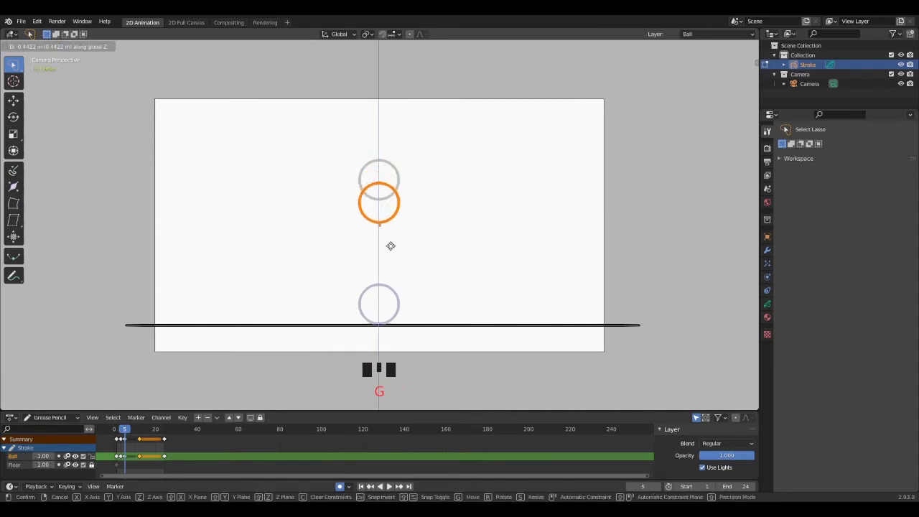
{"action": "left_click", "coordinate": [392, 252]}
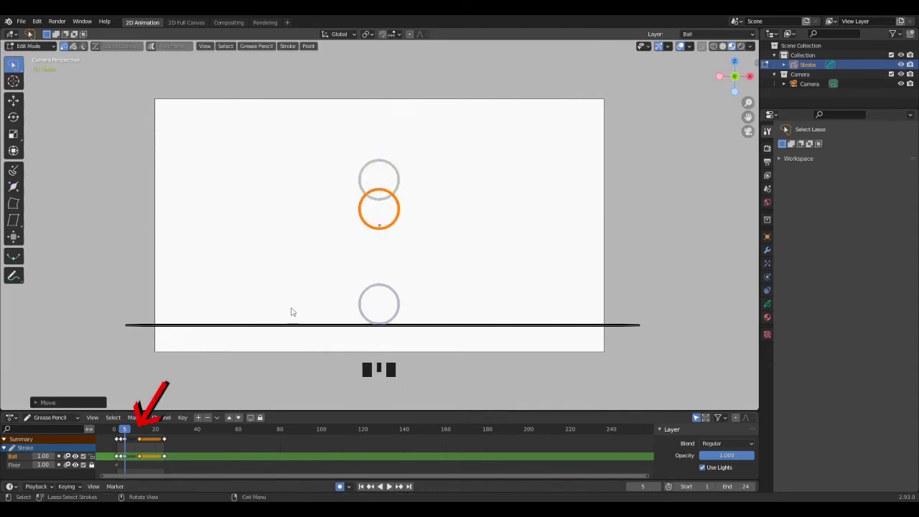
{"action": "left_click", "coordinate": [128, 433]}
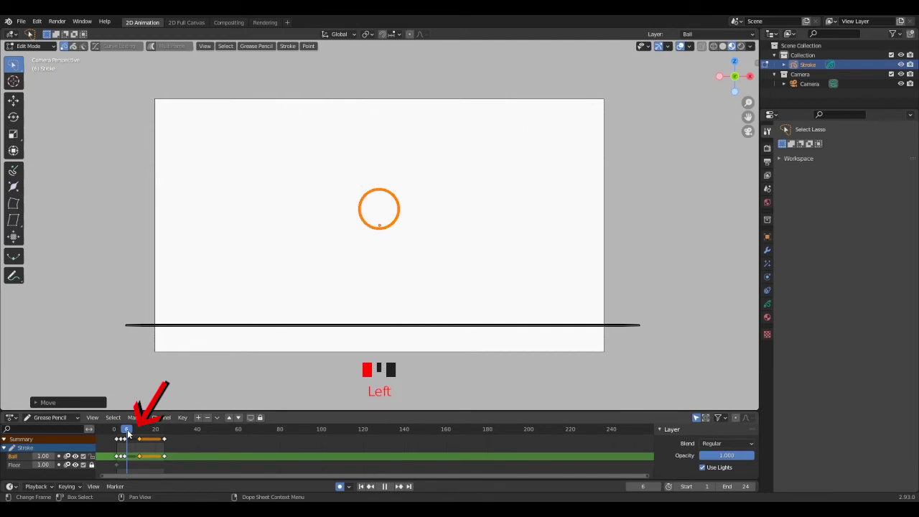
{"action": "left_click", "coordinate": [129, 431]}
{"action": "key", "text": "g"}
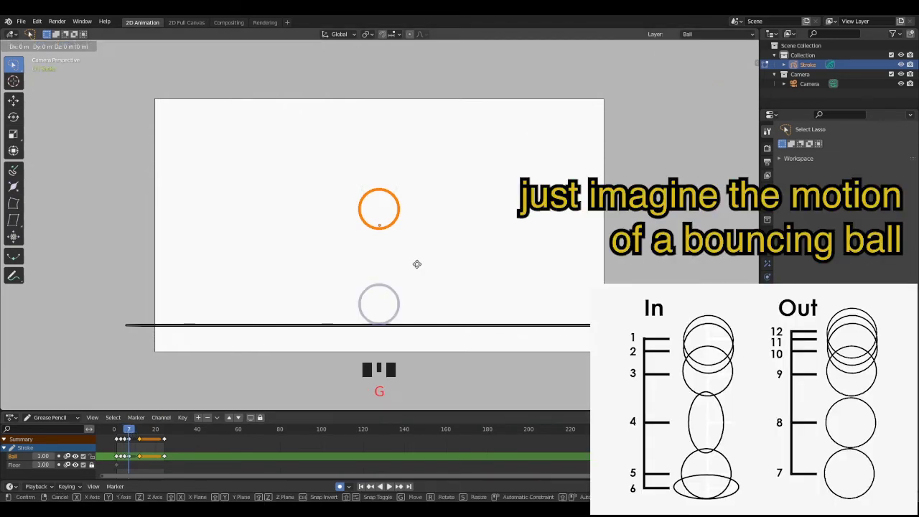
{"action": "key", "text": "z"}
{"action": "left_click", "coordinate": [416, 315]}
- At frame 8, slide a ball keyframe four frames earlier in the Dope Sheet
{"action": "left_click", "coordinate": [130, 432]}
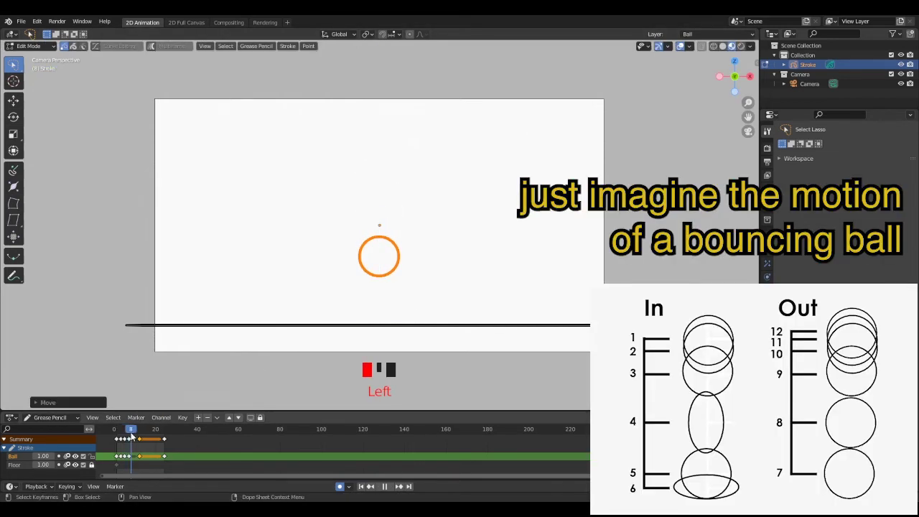
{"action": "left_click", "coordinate": [140, 440]}
{"action": "left_click_drag", "start_coordinate": [140, 440], "coordinate": [132, 439]}
{"action": "left_click", "coordinate": [133, 439]}
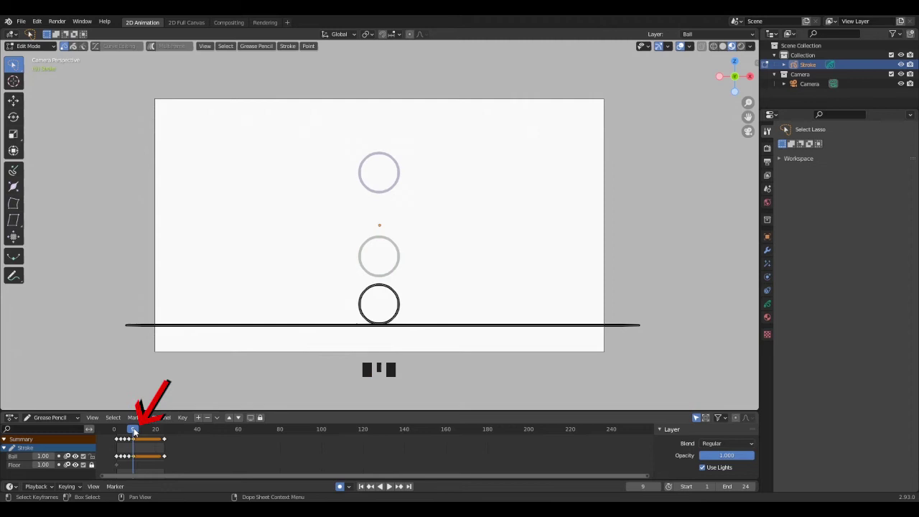
- Select the ball on the floor at frame 11 and squash it vertically with S Z
{"action": "left_click_drag", "start_coordinate": [134, 432], "coordinate": [138, 431]}
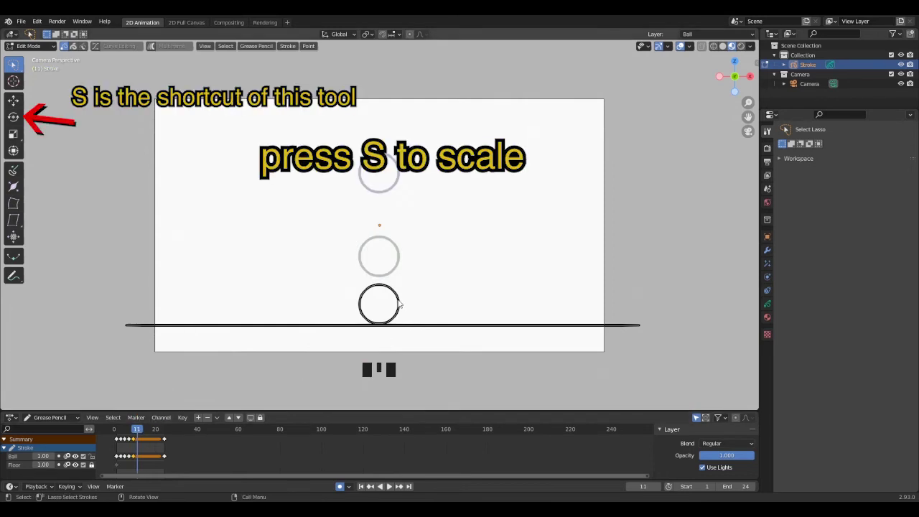
{"action": "mouse_move", "coordinate": [425, 281]}
{"action": "left_mouse_down"}
{"action": "mouse_move", "coordinate": [335, 335]}
{"action": "mouse_move", "coordinate": [435, 298]}
{"action": "left_mouse_up"}
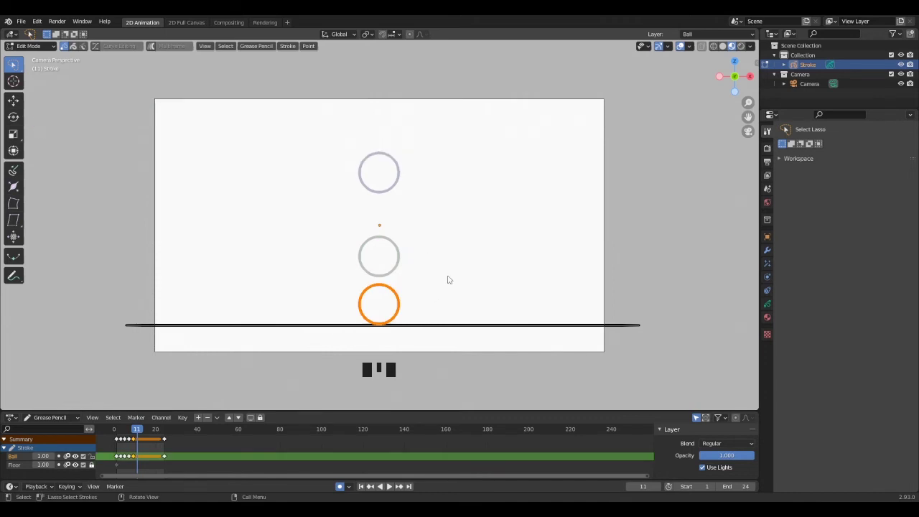
{"action": "key", "text": "s"}
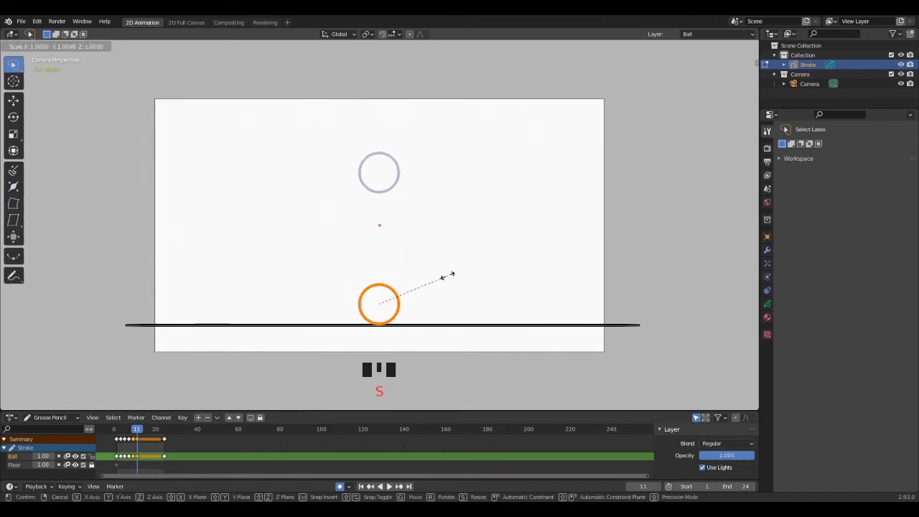
{"action": "key", "text": "z"}
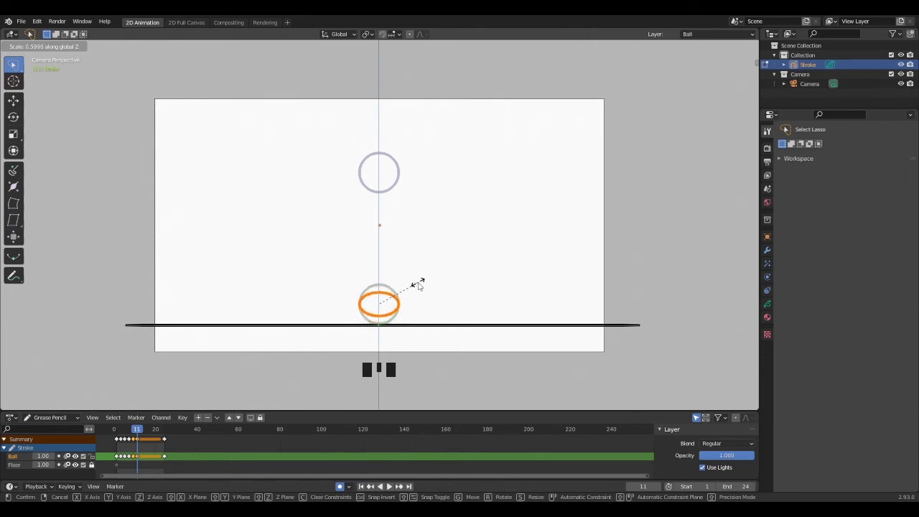
{"action": "left_click", "coordinate": [419, 285]}
- Lower the squashed ball onto the floor line with G Z and preview playback
{"action": "key", "text": "g"}
{"action": "key", "text": "z"}
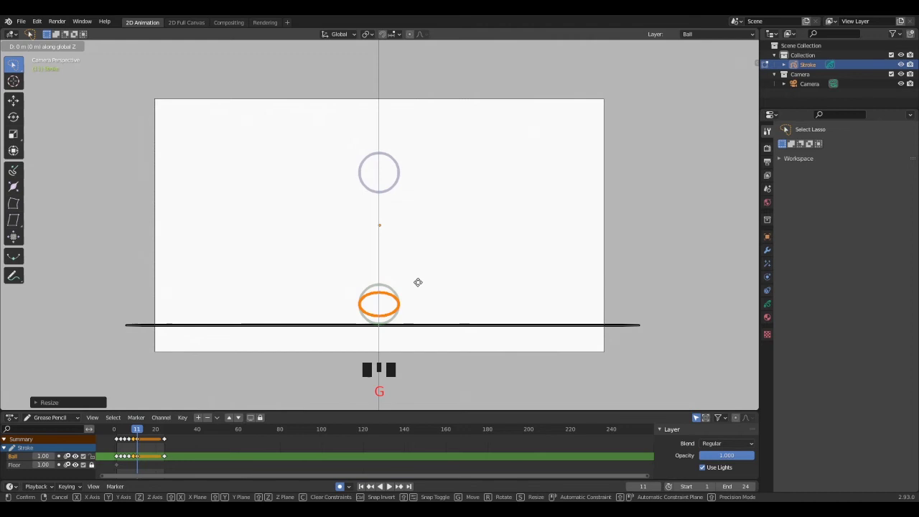
{"action": "left_click", "coordinate": [428, 289]}
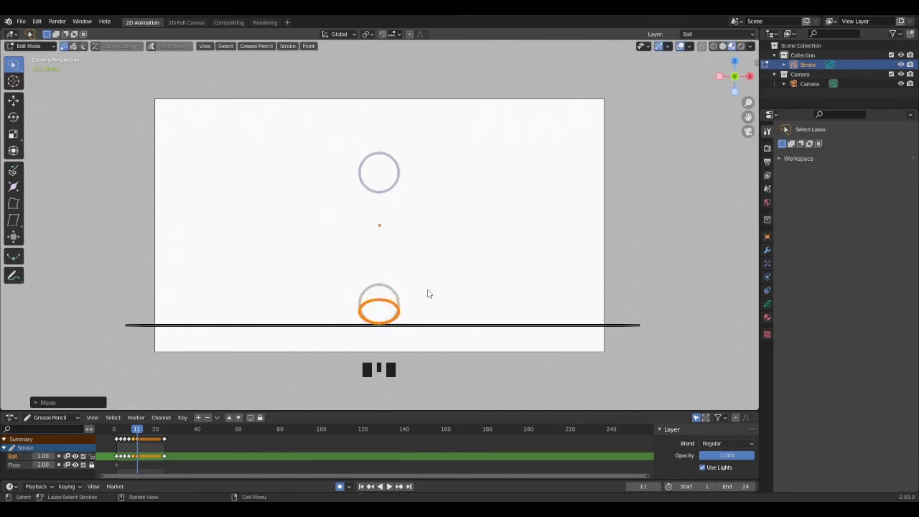
{"action": "left_click", "coordinate": [136, 434]}
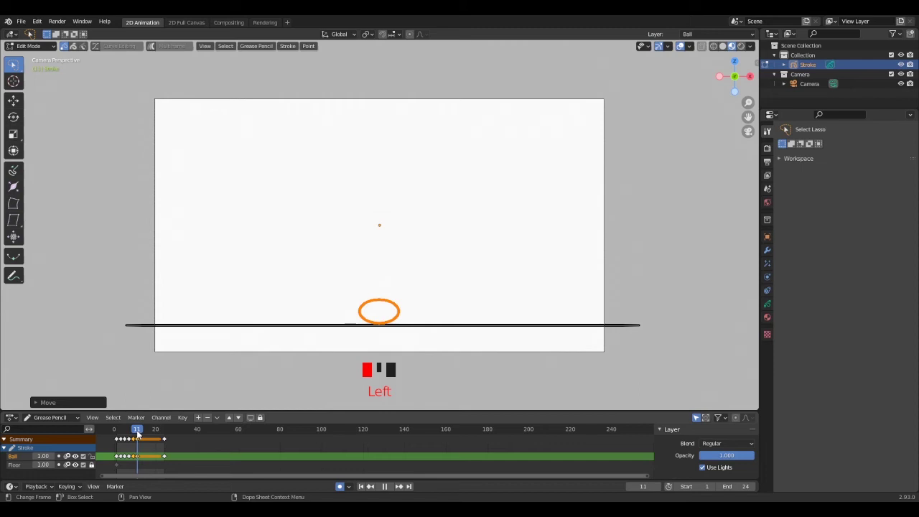
- Copy the round floor-contact keyframes onto frame 13 with Shift+D
{"action": "left_click_drag", "start_coordinate": [137, 434], "coordinate": [142, 437]}
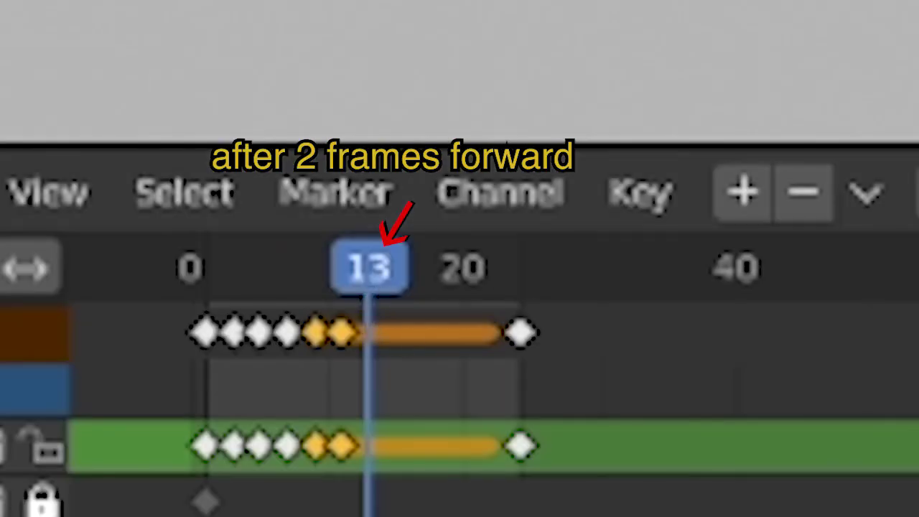
{"action": "left_click", "coordinate": [388, 384]}
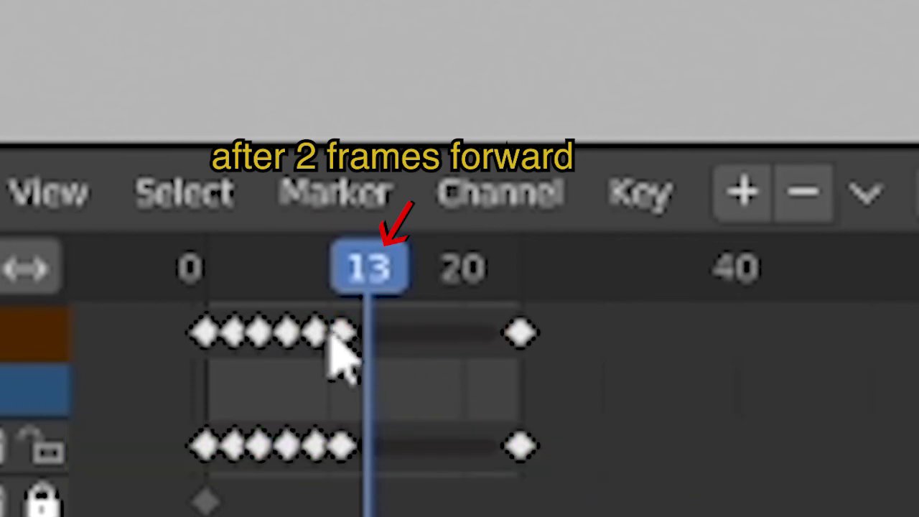
{"action": "left_click", "coordinate": [320, 335]}
{"action": "key", "text": "shift+d"}
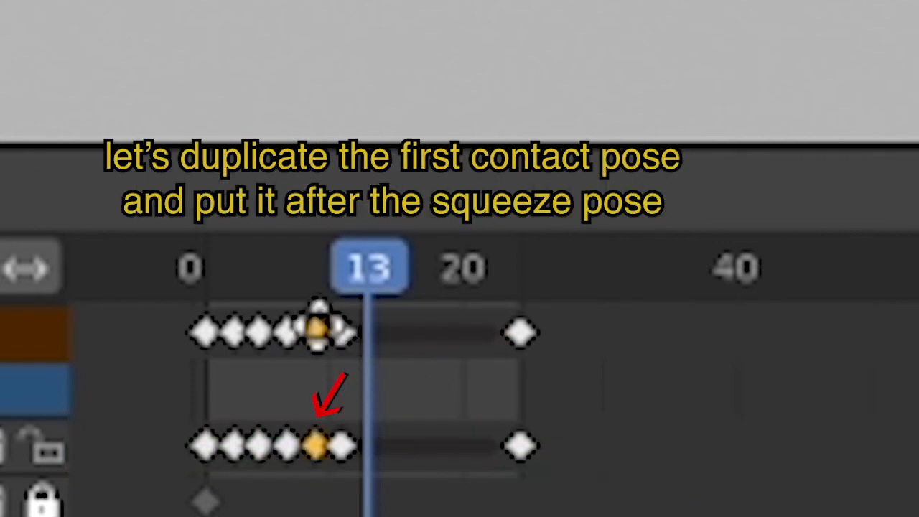
{"action": "left_click", "coordinate": [375, 363]}
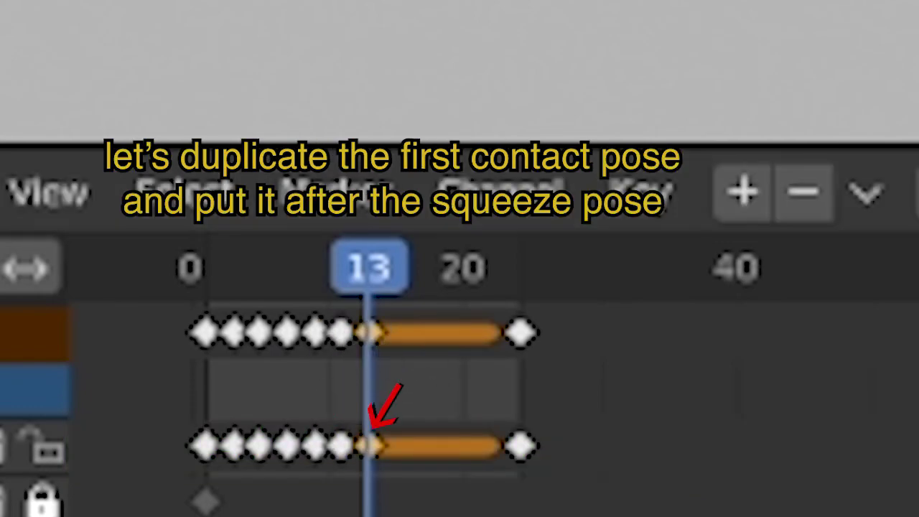
- Raise the ball upward with G at frames 15 and 17
{"action": "key", "text": "Right"}
{"action": "key", "text": "Right"}
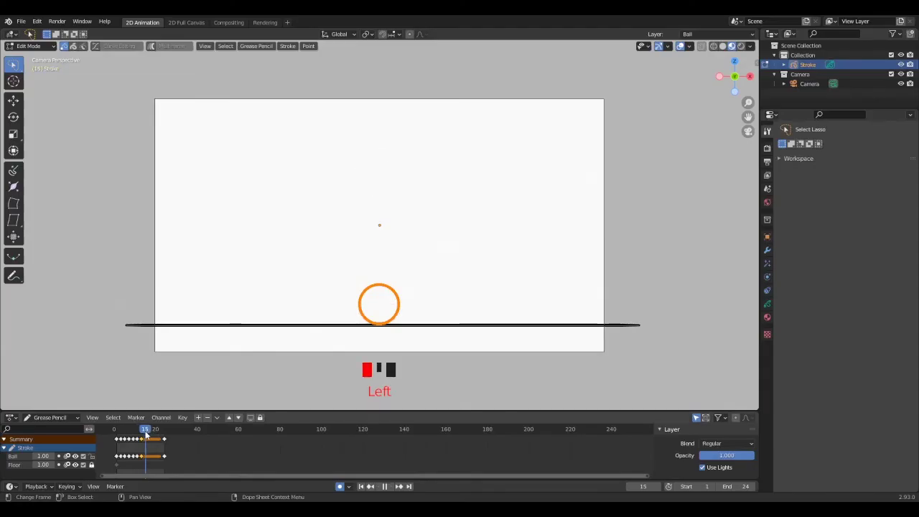
{"action": "key", "text": "g"}
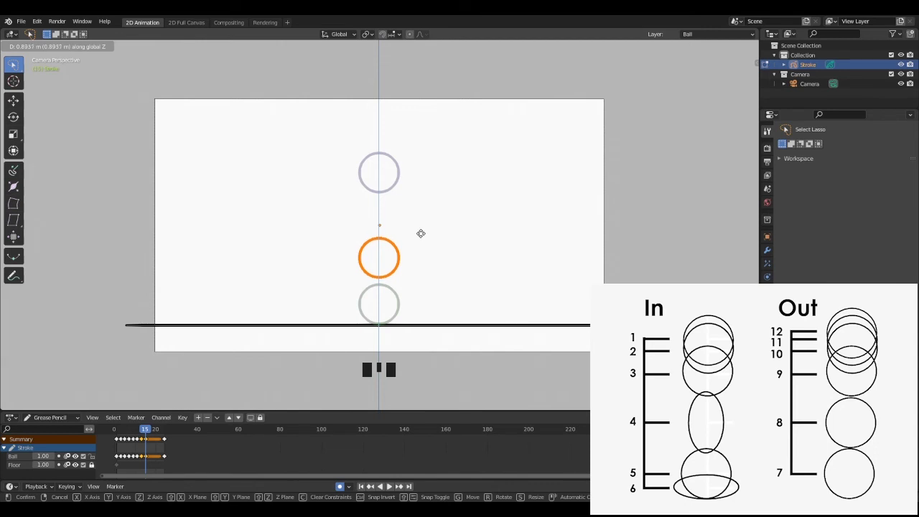
{"action": "left_click", "coordinate": [421, 232]}
{"action": "left_click", "coordinate": [148, 429]}
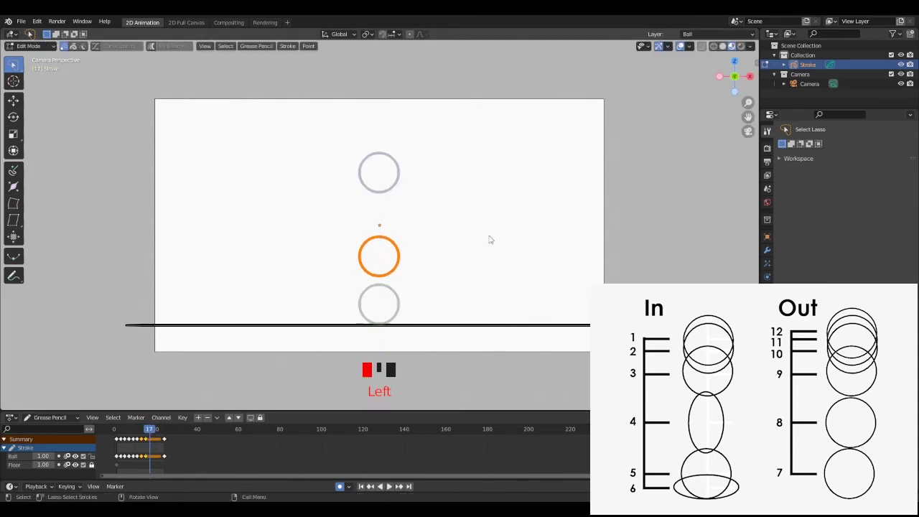
{"action": "key", "text": "g"}
{"action": "left_click", "coordinate": [481, 181]}
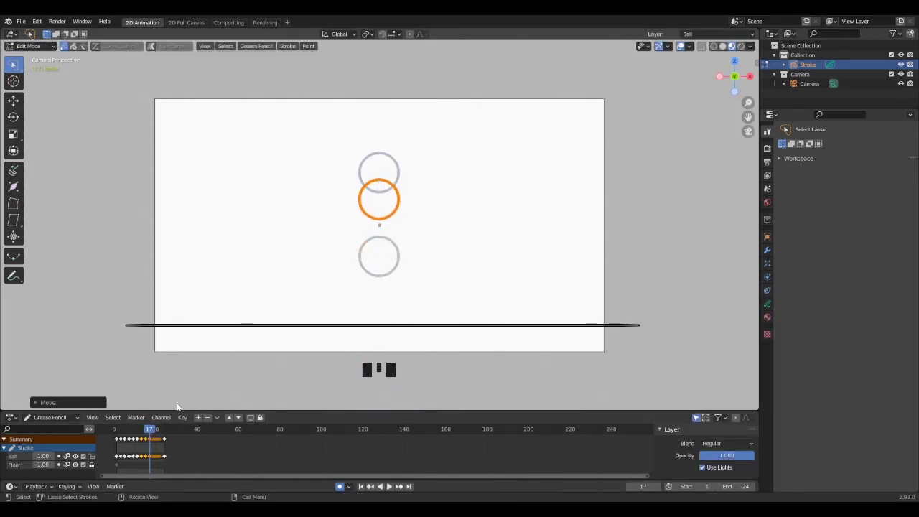
- Lift the ball vertically with G Z at frames 19 and 21
{"action": "left_click", "coordinate": [154, 429]}
{"action": "key", "text": "g"}
{"action": "key", "text": "z"}
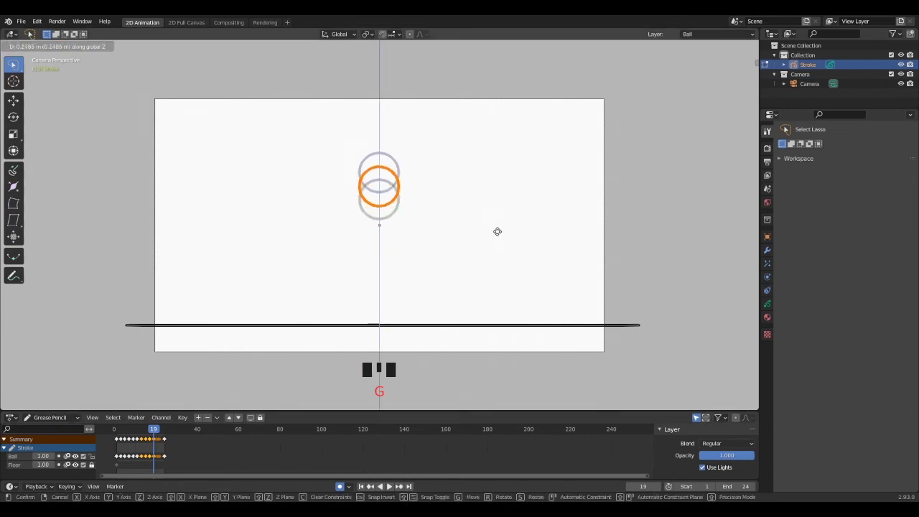
{"action": "left_click", "coordinate": [498, 227]}
{"action": "left_click", "coordinate": [158, 429]}
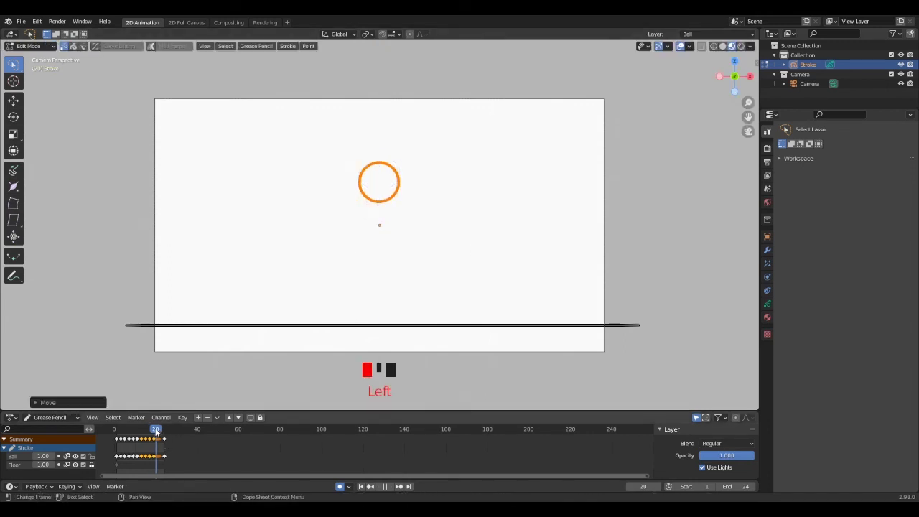
{"action": "key", "text": "g"}
{"action": "key", "text": "z"}
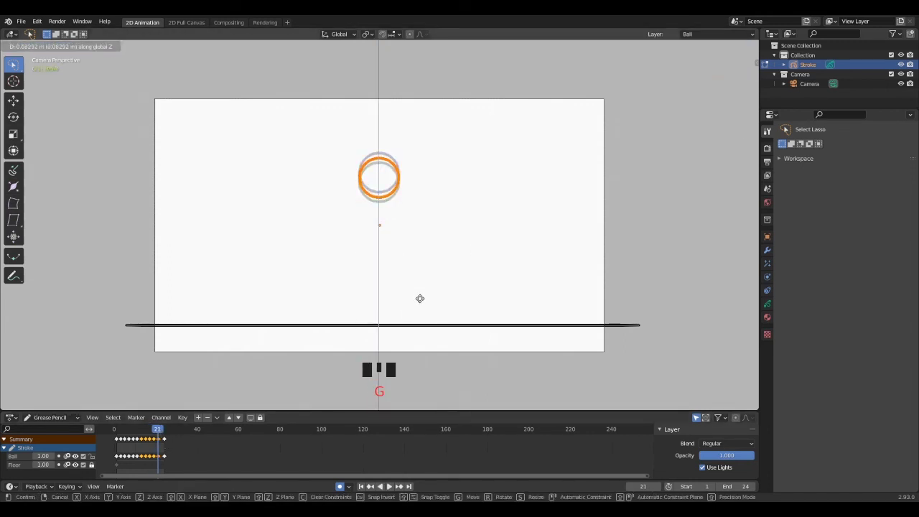
{"action": "left_click", "coordinate": [421, 299]}
- Retime the ball's final keyframe, play the animation, and scrub back to the frame-11 squash
{"action": "left_click", "coordinate": [164, 439]}
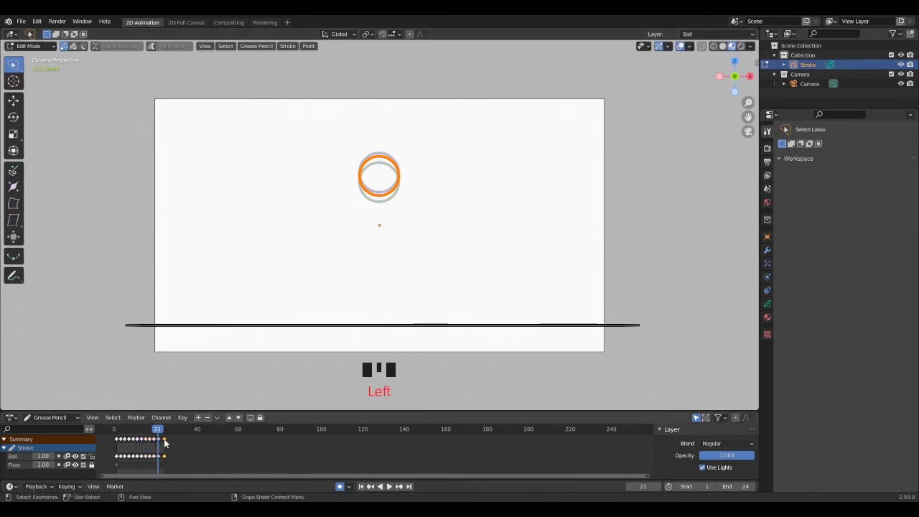
{"action": "left_click_drag", "start_coordinate": [164, 439], "coordinate": [160, 437]}
{"action": "left_click", "coordinate": [159, 437]}
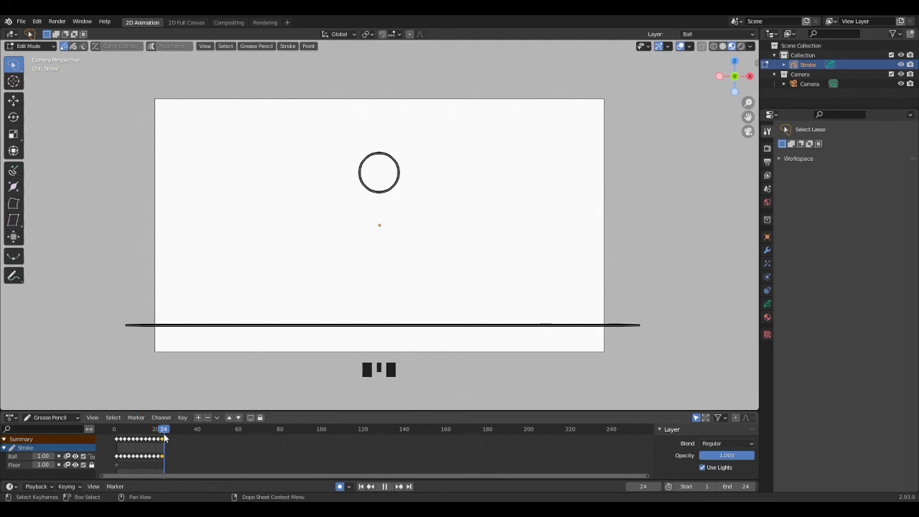
{"action": "left_click_drag", "start_coordinate": [164, 437], "coordinate": [137, 445]}
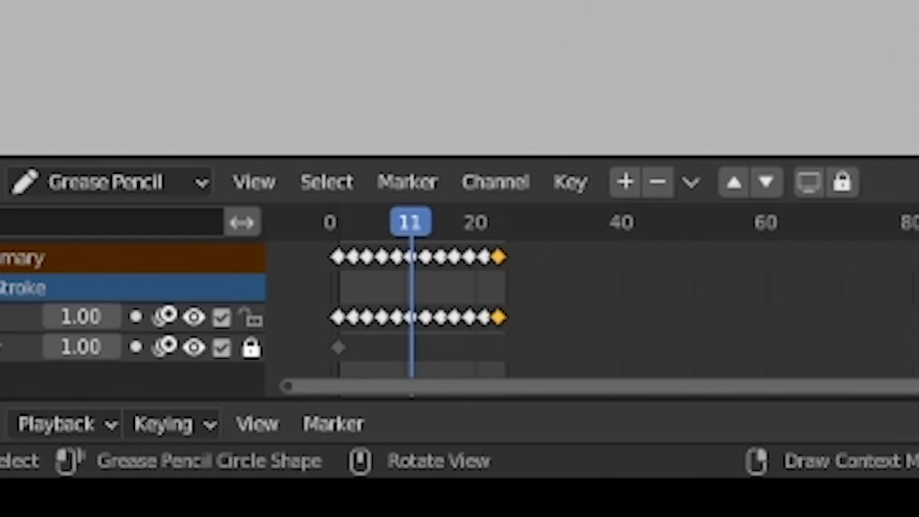
- Play back the 24-frame bounce so the ball loops falling onto the floor line and rising
{"action": "key", "text": "space"}
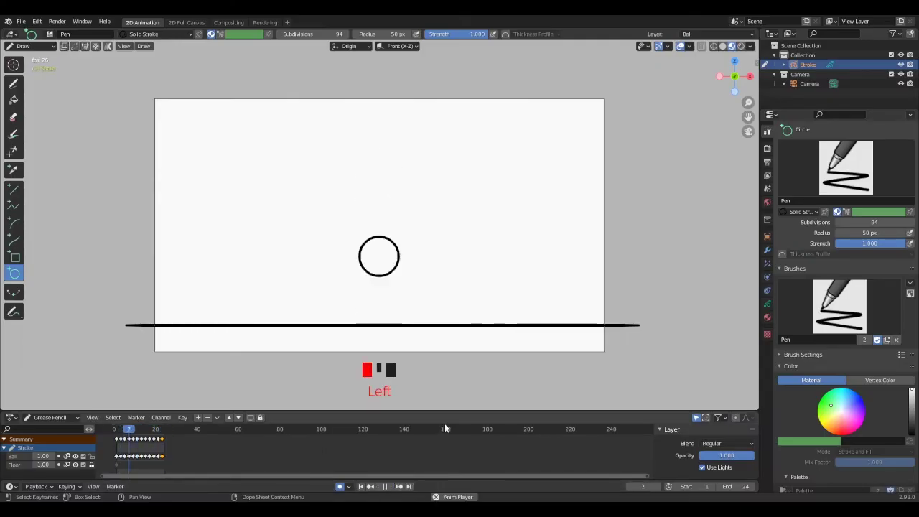